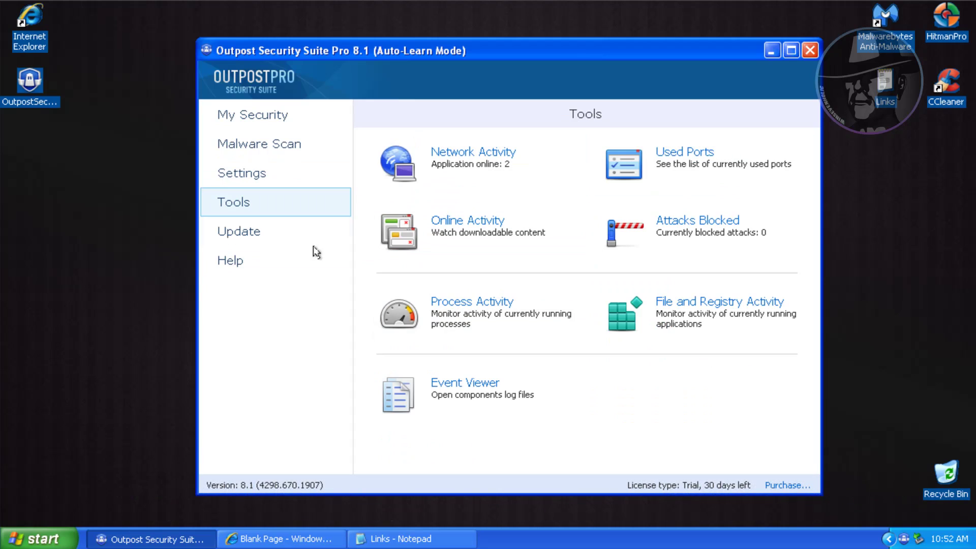
Step: Review Outpost's Help, Update and Settings pages and check the memory usage of acs.exe and op_mon.exe in Task Manager
left_click(246, 237)
left_click(241, 259)
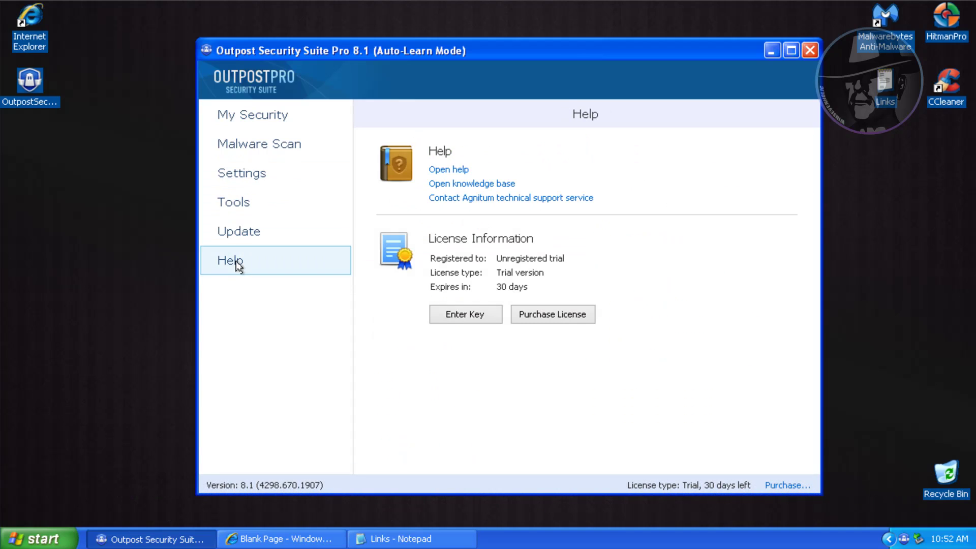
left_click(257, 232)
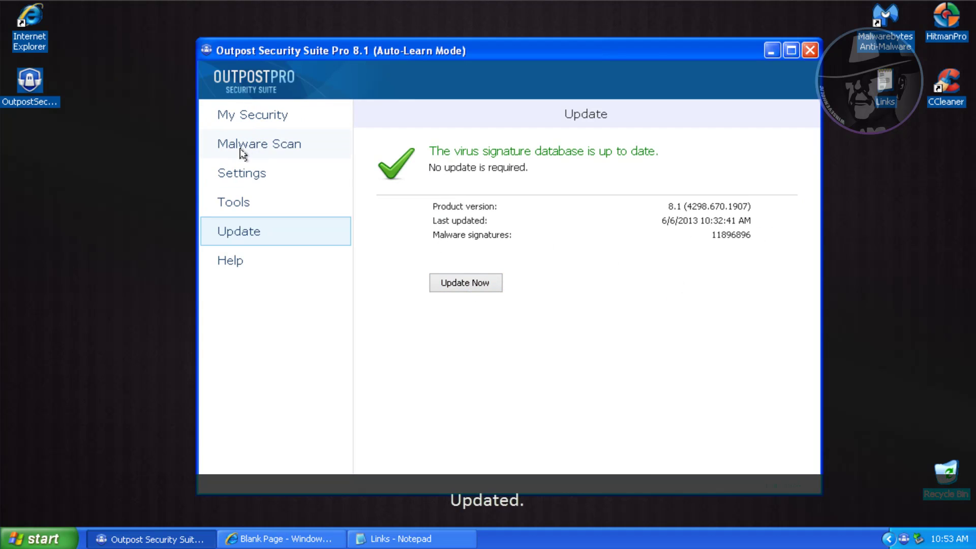
left_click(240, 175)
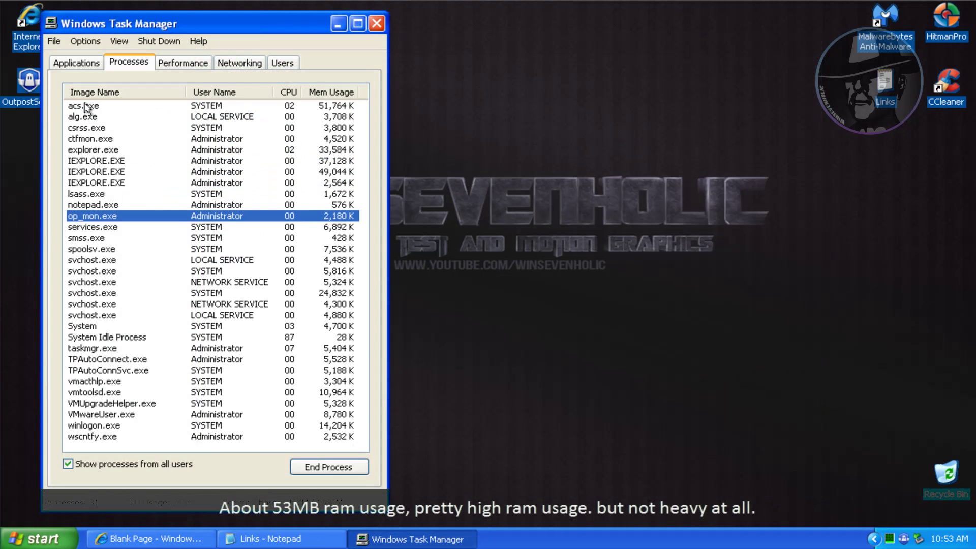
left_click(86, 106)
left_click(85, 218)
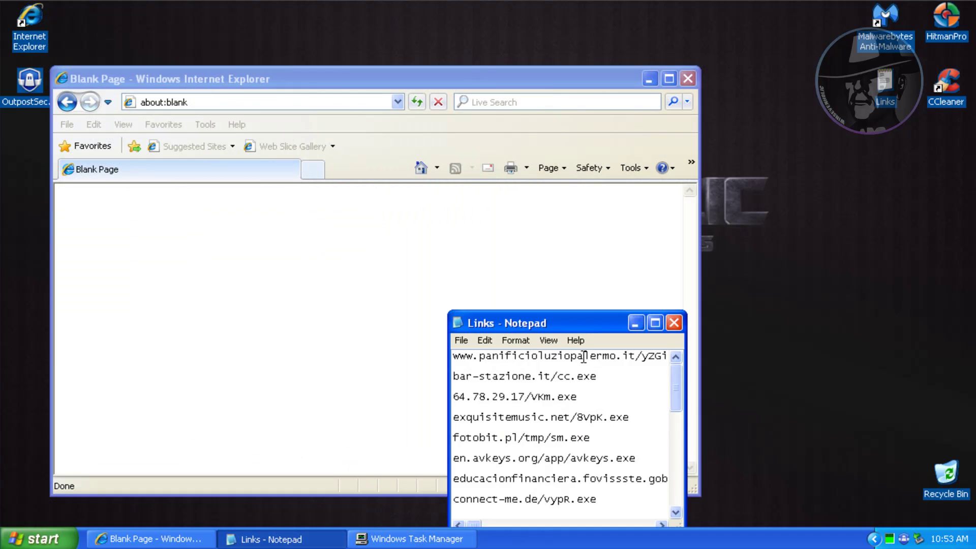
double_click(584, 357)
key("ctrl+c")
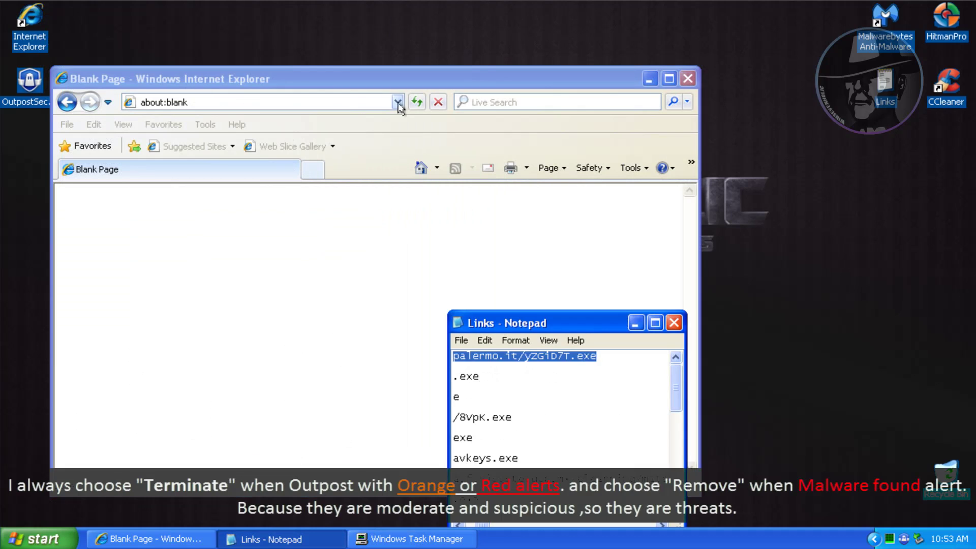
left_click(142, 102)
key("ctrl+v")
key("Return")
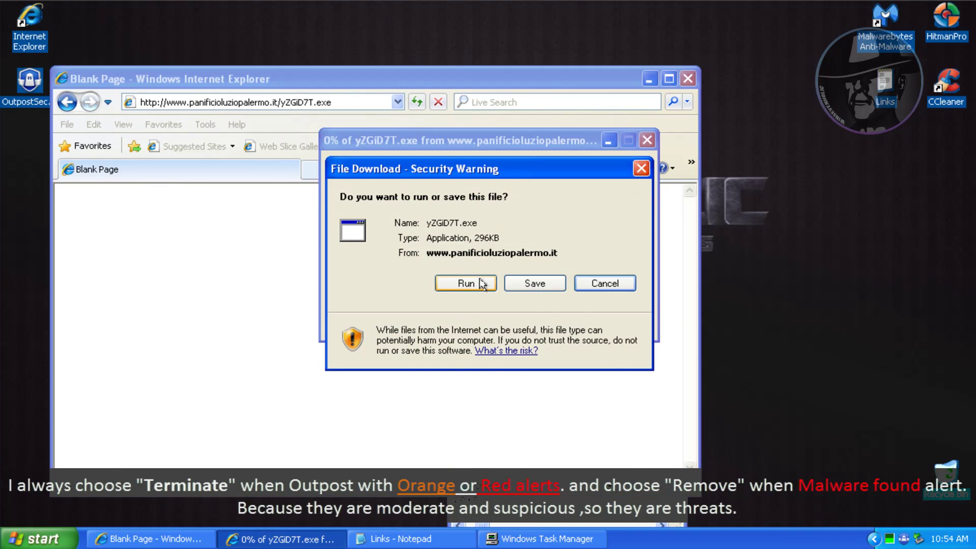
left_click(464, 284)
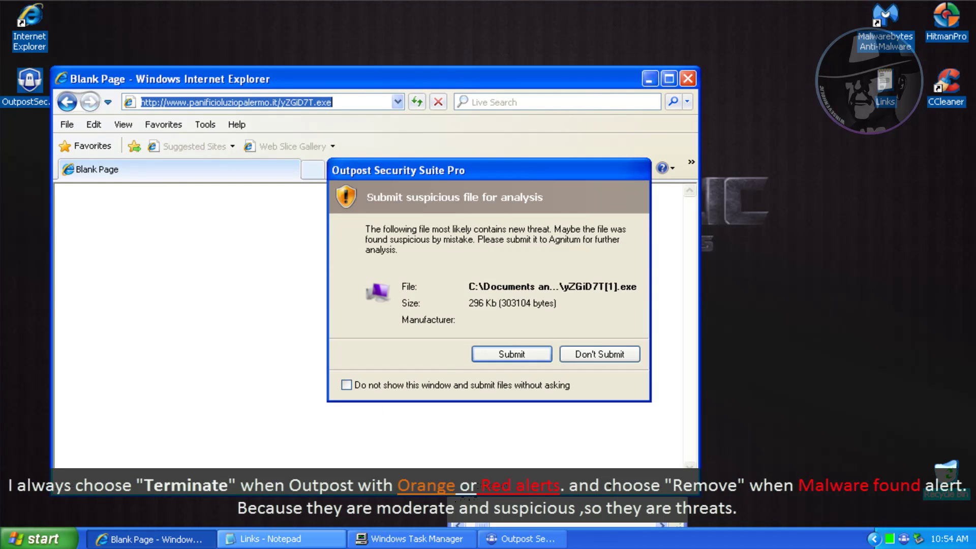
left_click(511, 354)
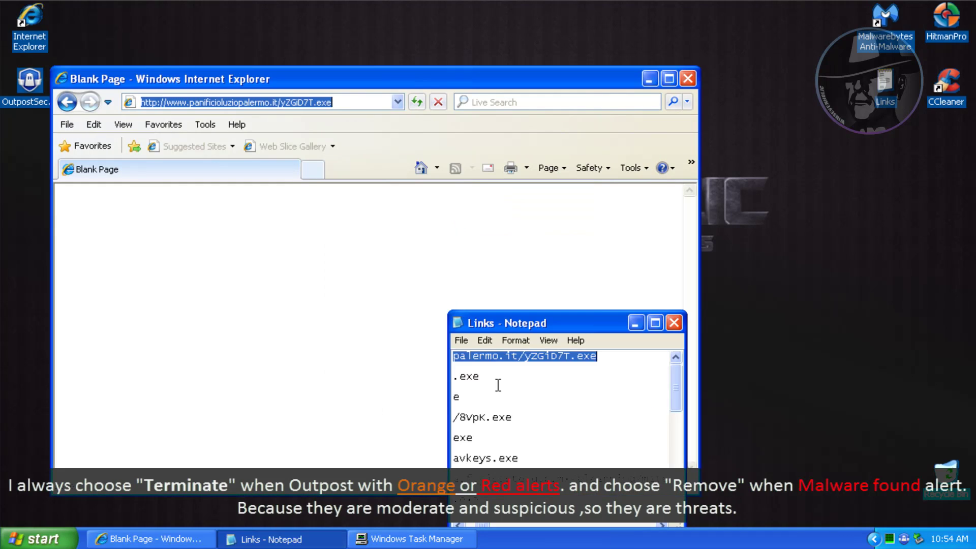
Step: Download cc.exe from bar-stazione.it and open 64.78.29.17/VKm.exe in Internet Explorer, taking both addresses from the Links file
double_click(496, 378)
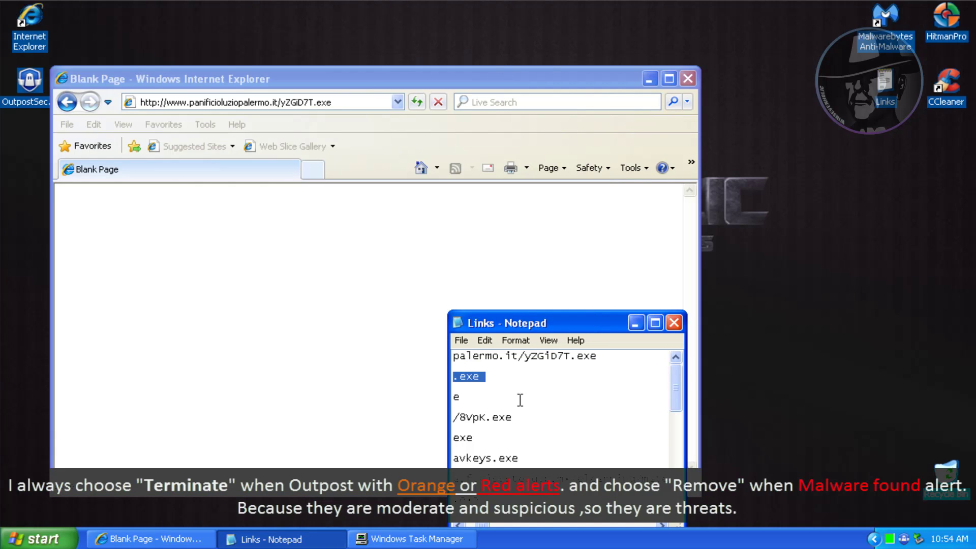
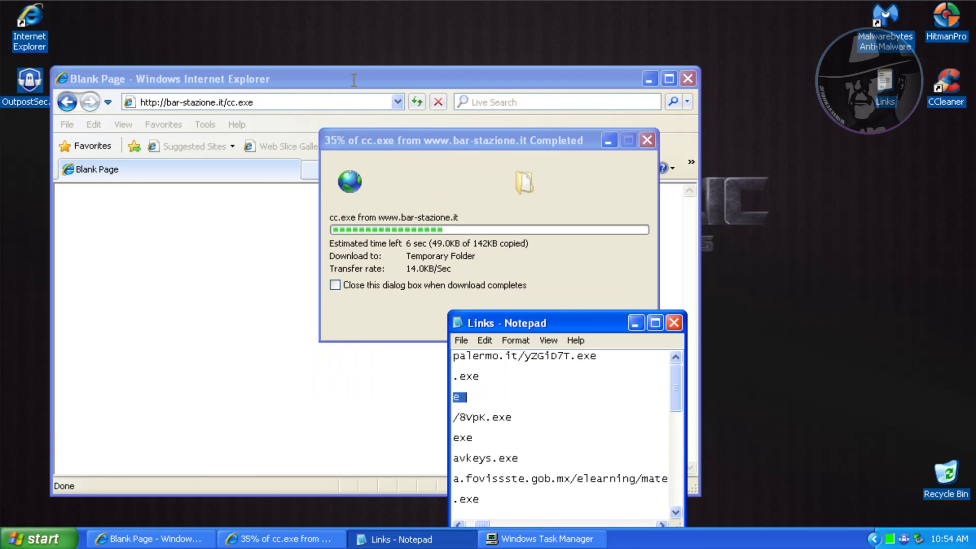
left_click(318, 99)
type("64.78.29.17/VKm.exe")
key("Return")
left_click(397, 539)
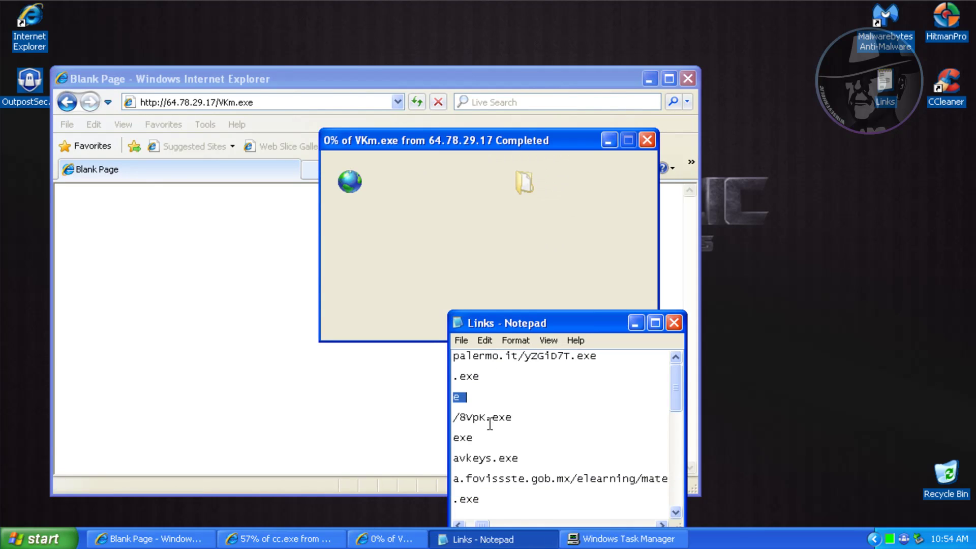
Step: Run the unverified VKm.exe download and submit the suspicious cc[1].exe to Agnitum for analysis
double_click(489, 424)
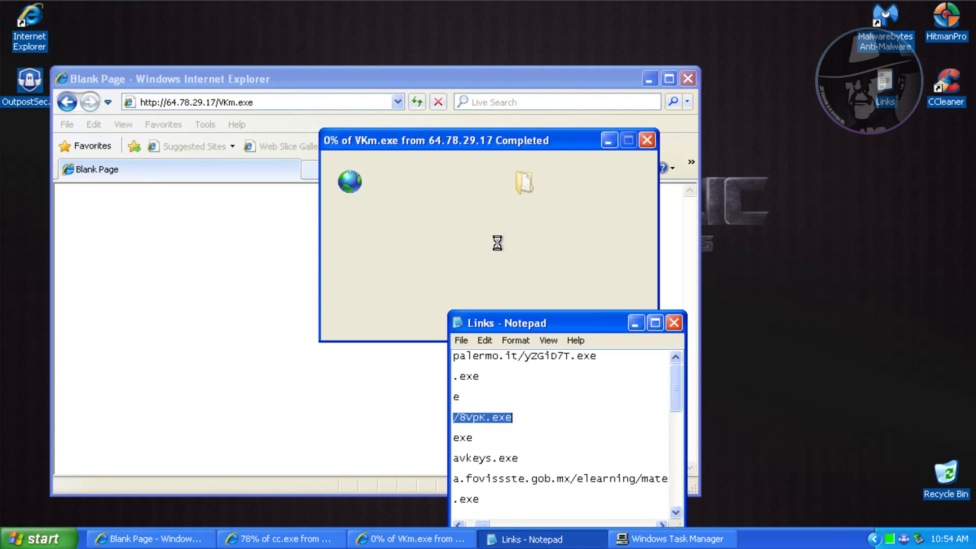
left_click(467, 283)
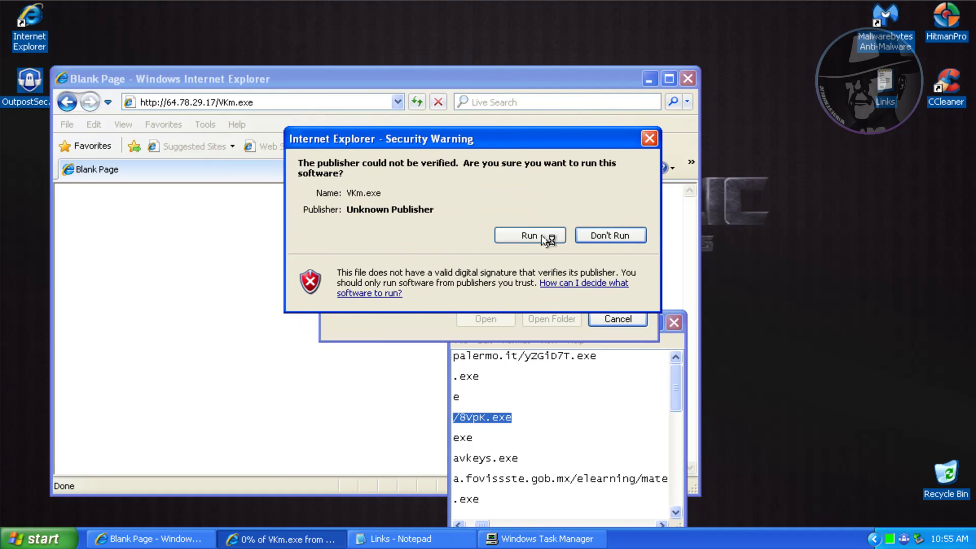
left_click(548, 237)
left_click(594, 157)
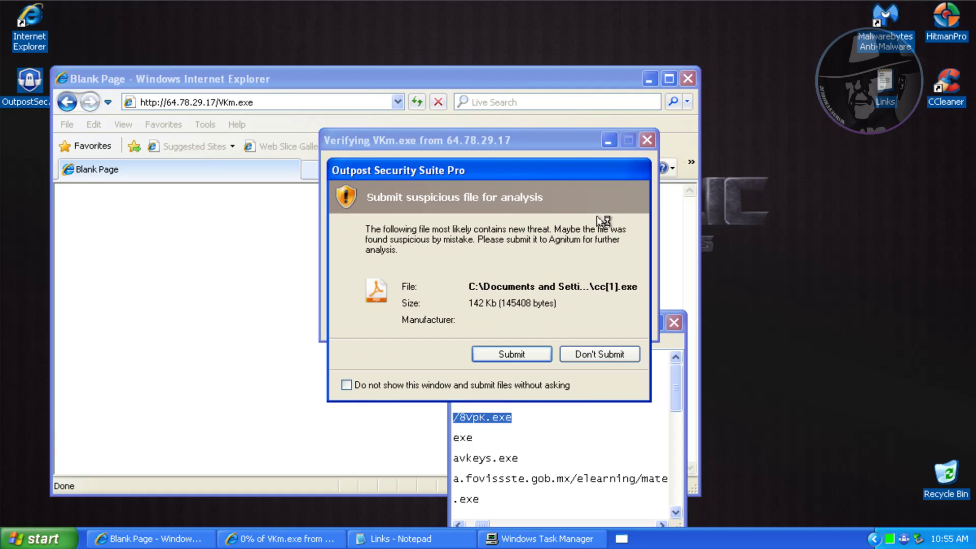
left_click(515, 354)
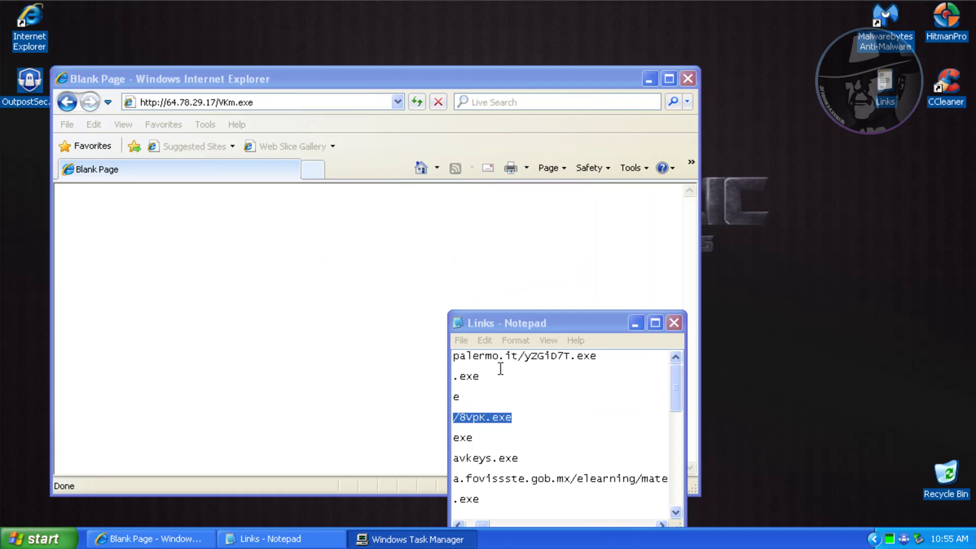
Step: Terminate VKM[1].EXE for attempting to modify PhysicalMemory and submit the flagged file for analysis
left_click(322, 76)
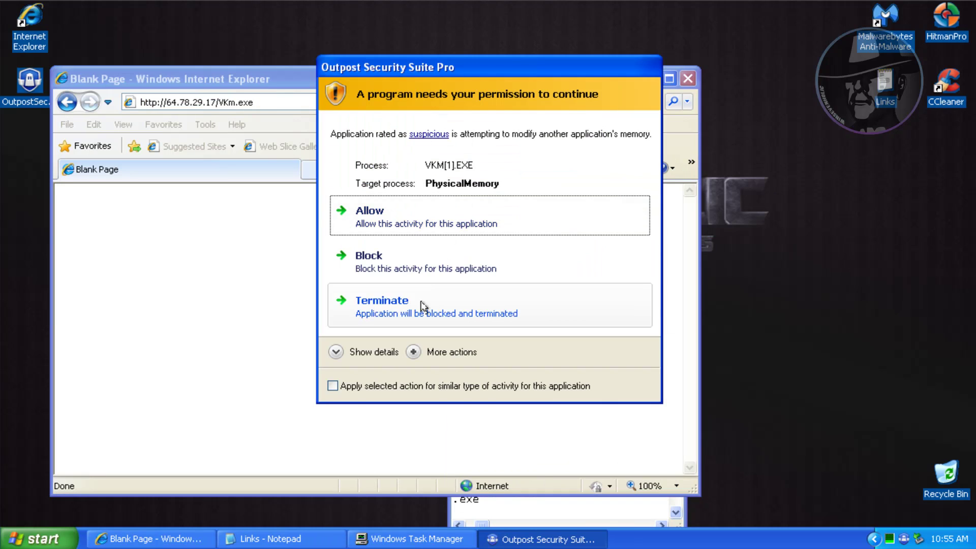
left_click(421, 305)
left_click(526, 355)
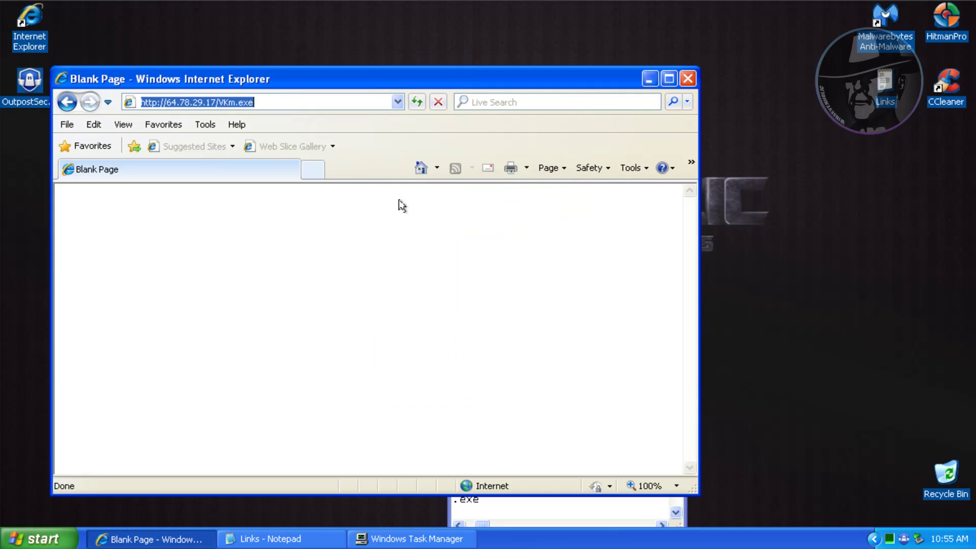
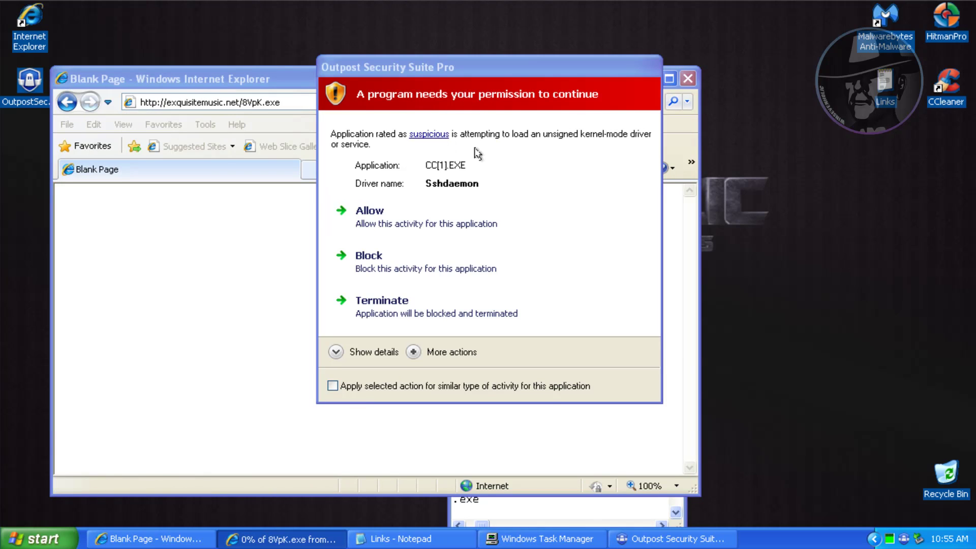
Step: Block CC[1].EXE from loading the Sshdaemon driver and run the 8VpK.exe download from exquisitemusic.net
left_click(361, 263)
left_click(469, 285)
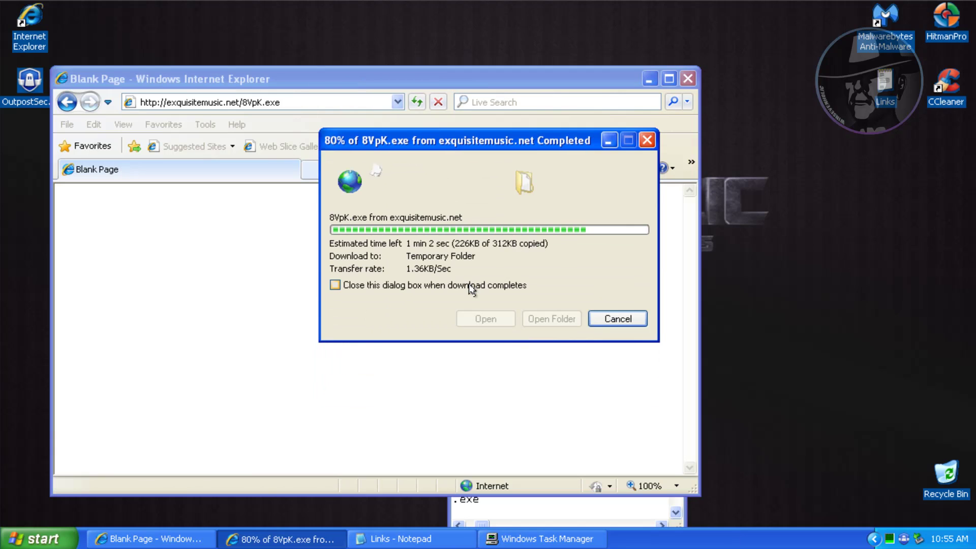
Step: Open the fotobit.pl/tmp/sm.exe link from the Links file in Internet Explorer
left_click(401, 539)
left_click_drag(483, 447, 453, 437)
key("ctrl+c")
left_click(554, 258)
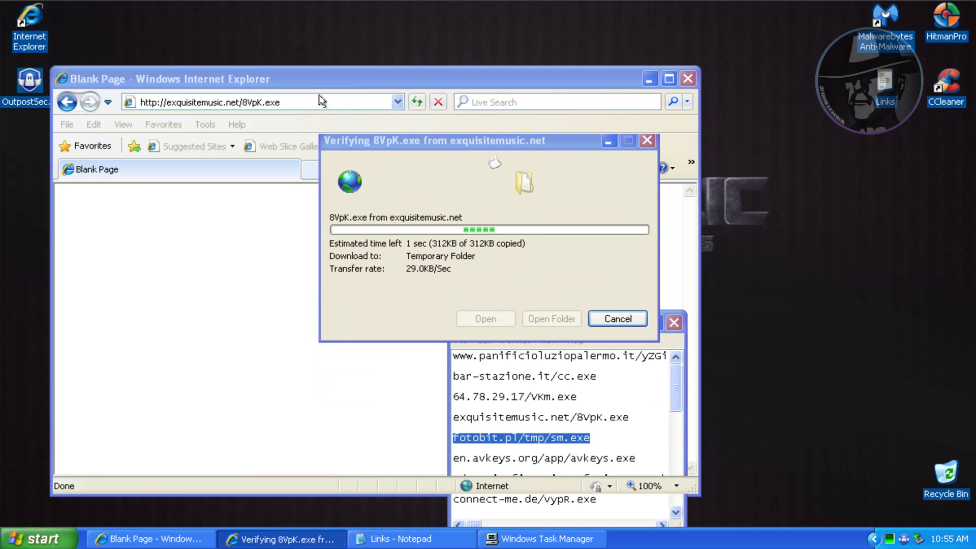
left_click(320, 101)
key("ctrl+v")
left_click(417, 101)
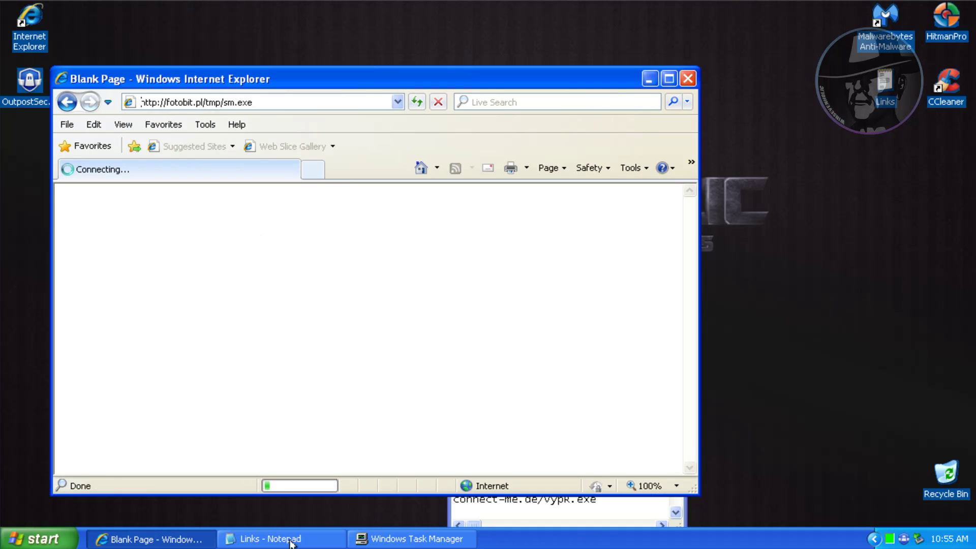
Step: Copy the en.avkeys.org/app/avkeys.exe link from the Links file in Notepad
left_click(291, 539)
double_click(633, 459)
key("ctrl+c")
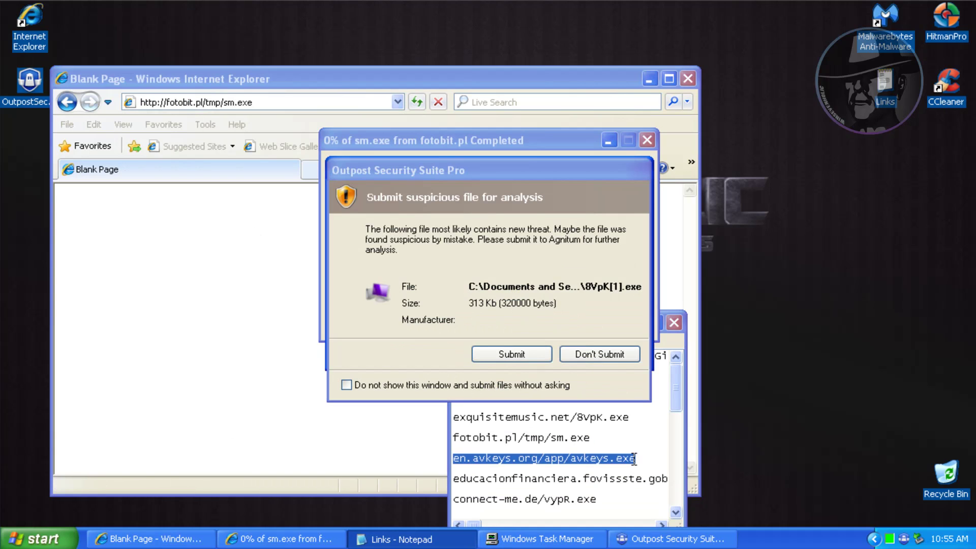
Step: Submit the suspicious 8VpK[1].exe for analysis and run the sm.exe download from fotobit.pl
left_click(511, 354)
left_click(452, 285)
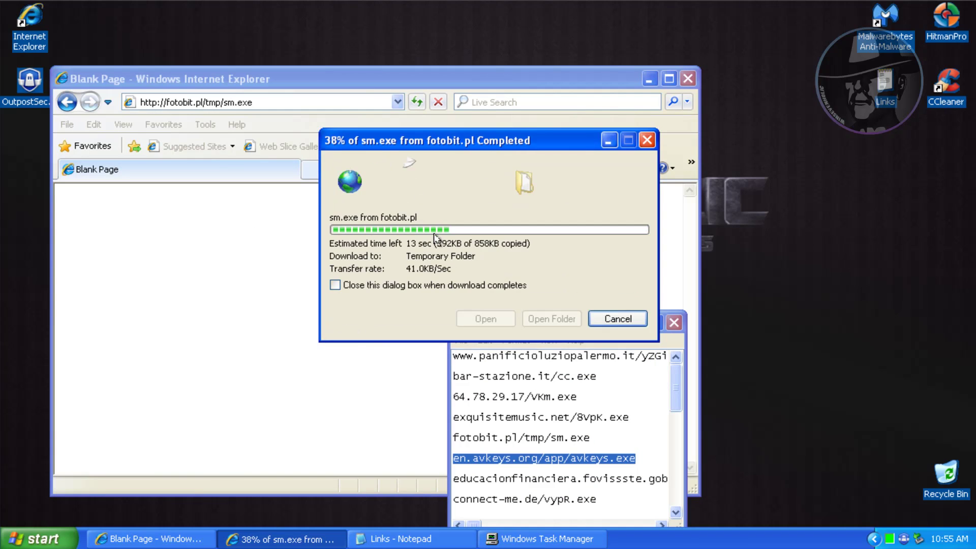
Step: Enter en.avkeys.org/app/avkeys.exe from the Links file as the address in Internet Explorer
left_click(338, 80)
type("fotobit.pl/tmp/sm.exe")
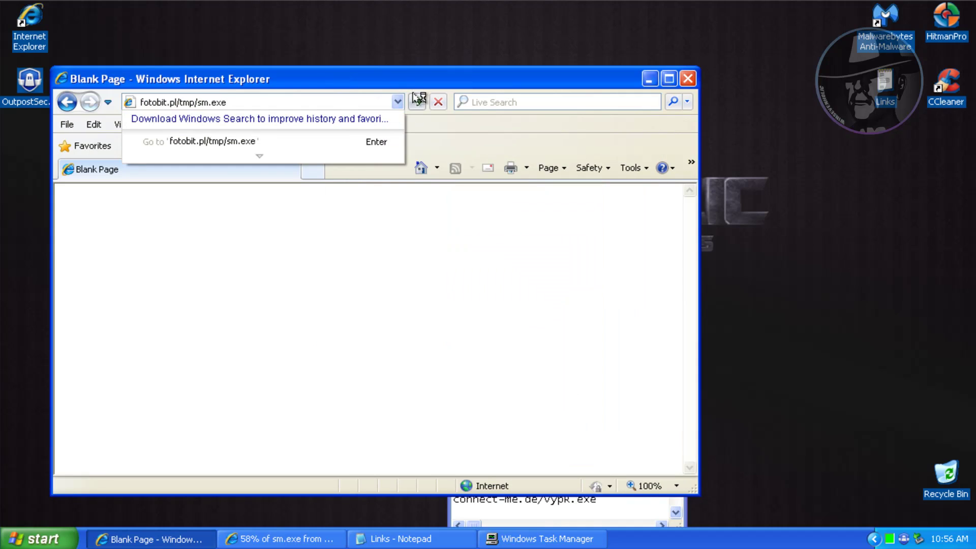
left_click(402, 539)
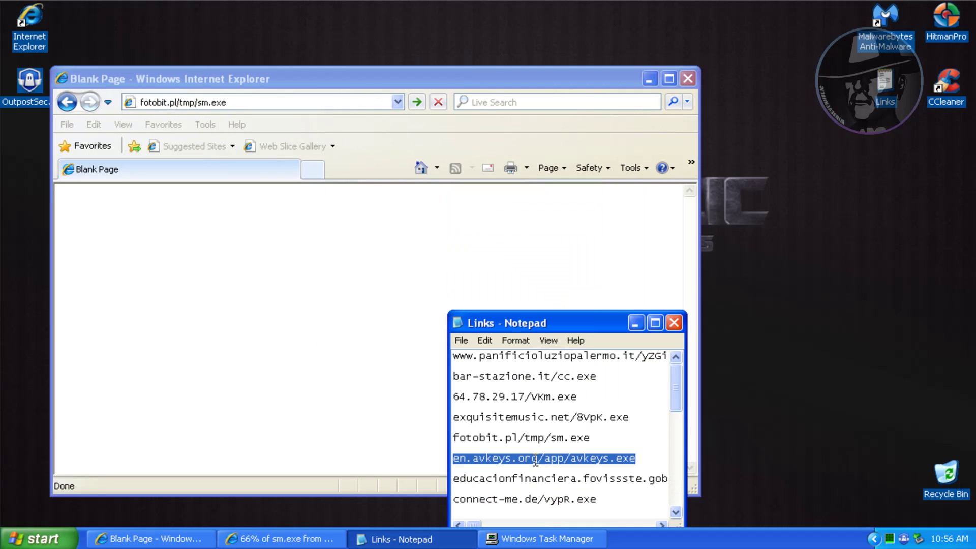
left_click(285, 101)
key("ctrl+v")
key("Return")
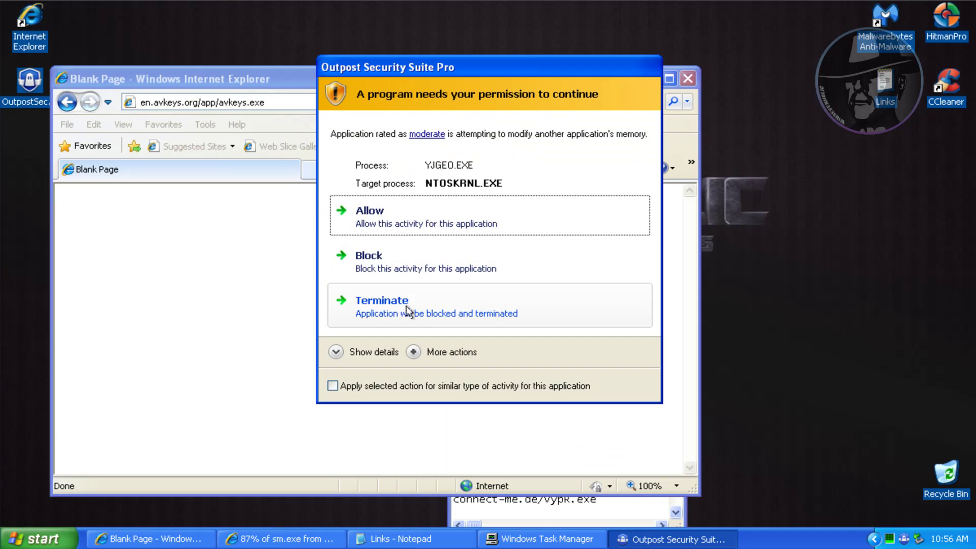
Step: Terminate YJGEO.EXE for attempting to modify NTOSKRNL.EXE memory, and load and run the avkeys.exe download from en.avkeys.org
left_click(424, 310)
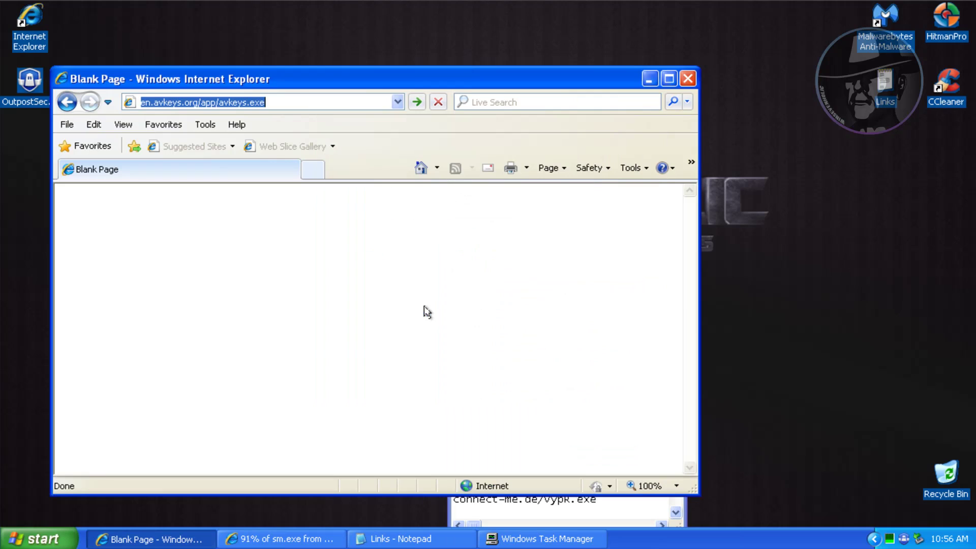
left_click(368, 102)
left_click(414, 103)
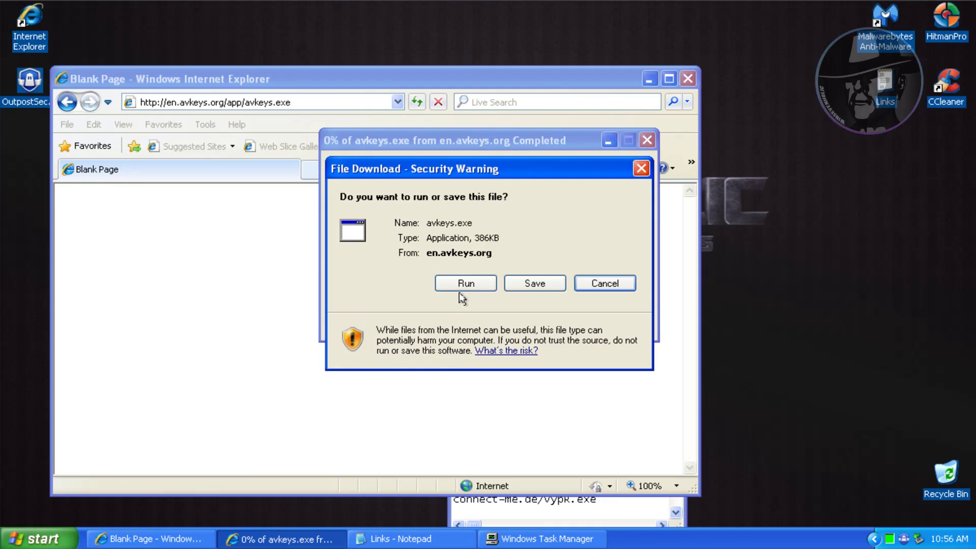
left_click(461, 287)
Step: Submit the suspicious file for analysis and remove the Trojan.Agent file blocked by real-time protection
left_click(511, 354)
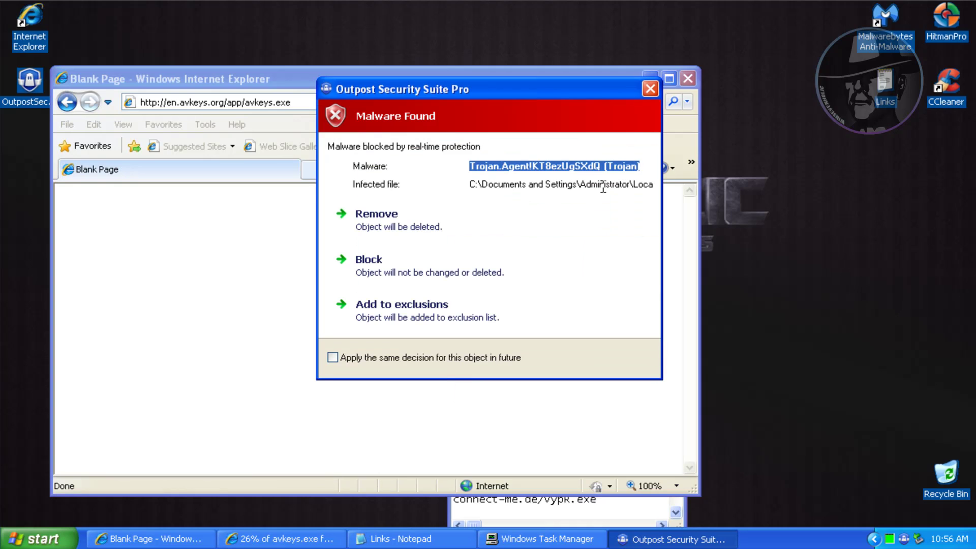
left_click(407, 221)
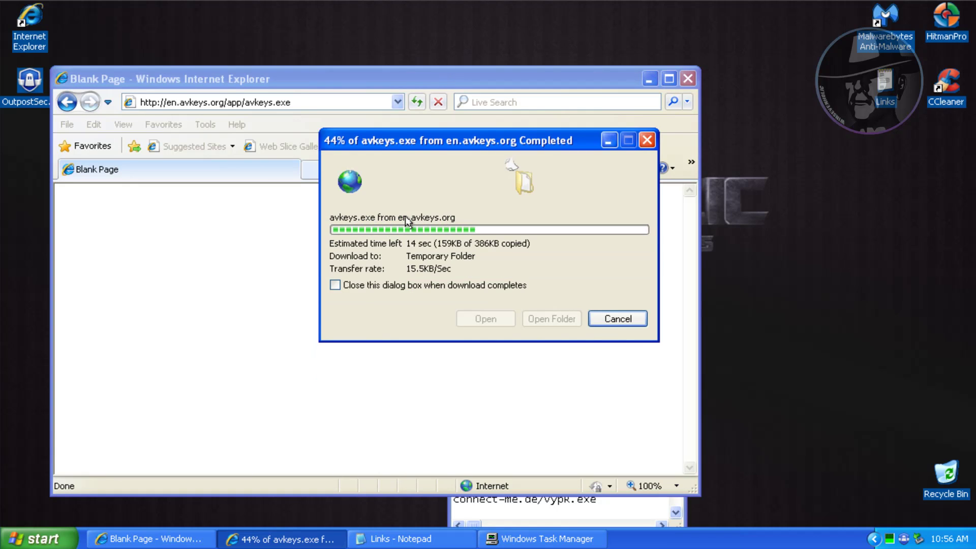
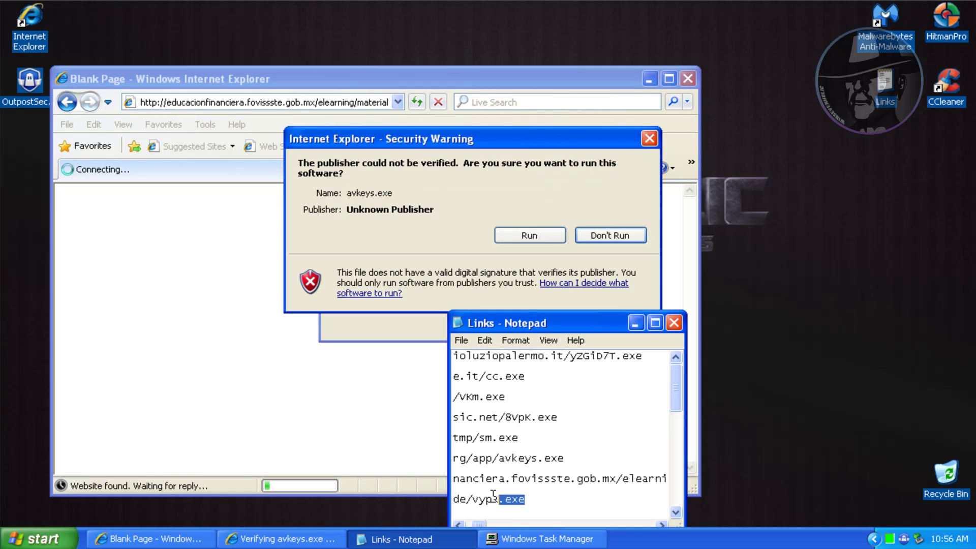
Step: Run the Flash Player installer download from educacionfinanciera.fovissste.gob.mx and allow the unverified avkeys.exe to run
left_click(462, 281)
left_click(293, 195)
left_click(544, 237)
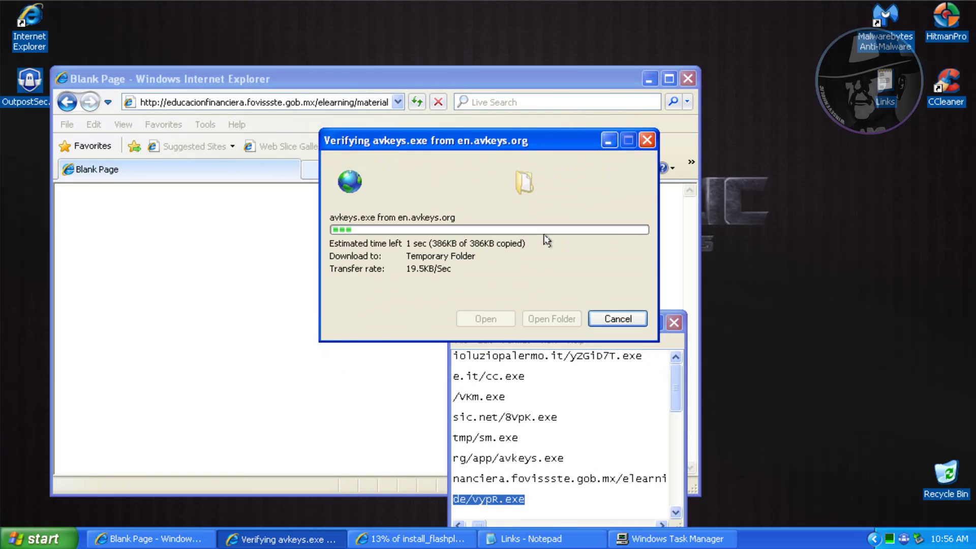
Step: Open connect-me.de/vypR.exe from the Links file in Internet Explorer and submit the flagged file for analysis
left_click_drag(677, 382, 677, 421)
left_click(356, 102)
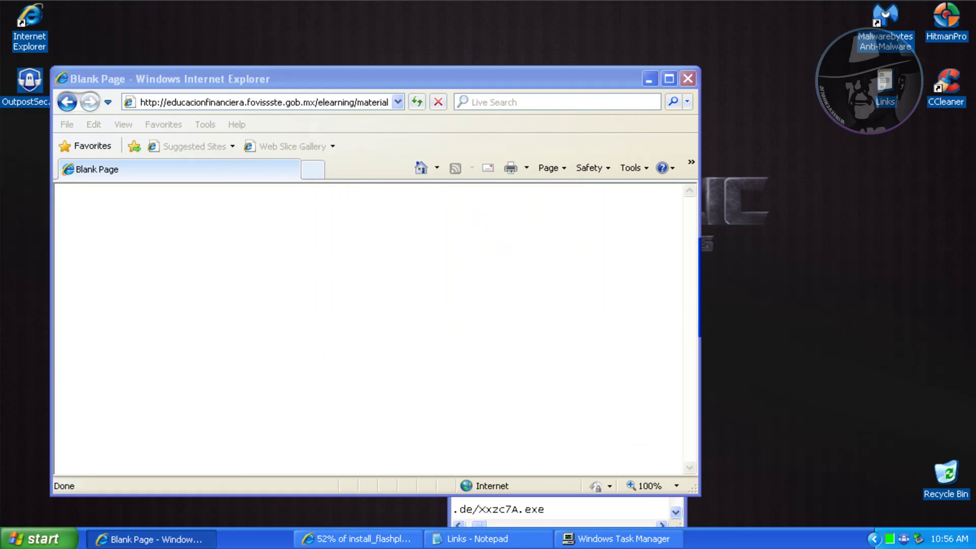
left_click(486, 321)
type("connect-me.de/vypR.exe")
left_click(417, 102)
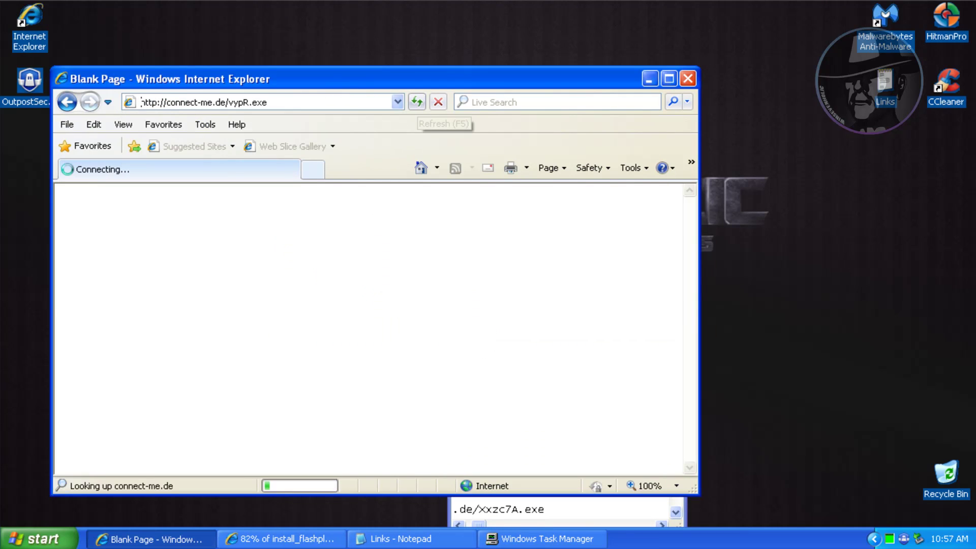
left_click(508, 356)
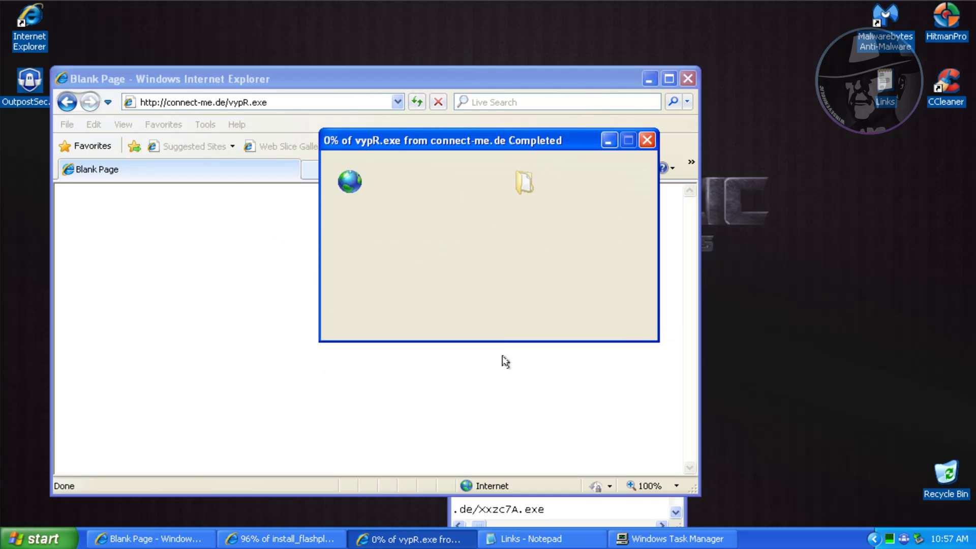
Step: Run the vypR.exe download from connect-me.de and bring up the Links file
left_click(468, 281)
left_click(530, 539)
left_click(561, 266)
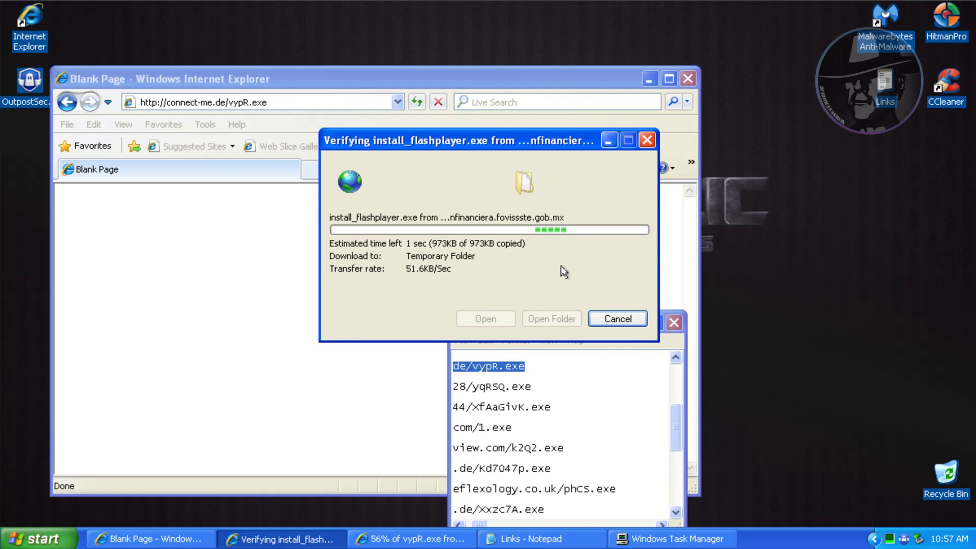
Step: Open 190.147.81.28/yqRSQ.exe from the Links file in Internet Explorer and run the download
double_click(497, 389)
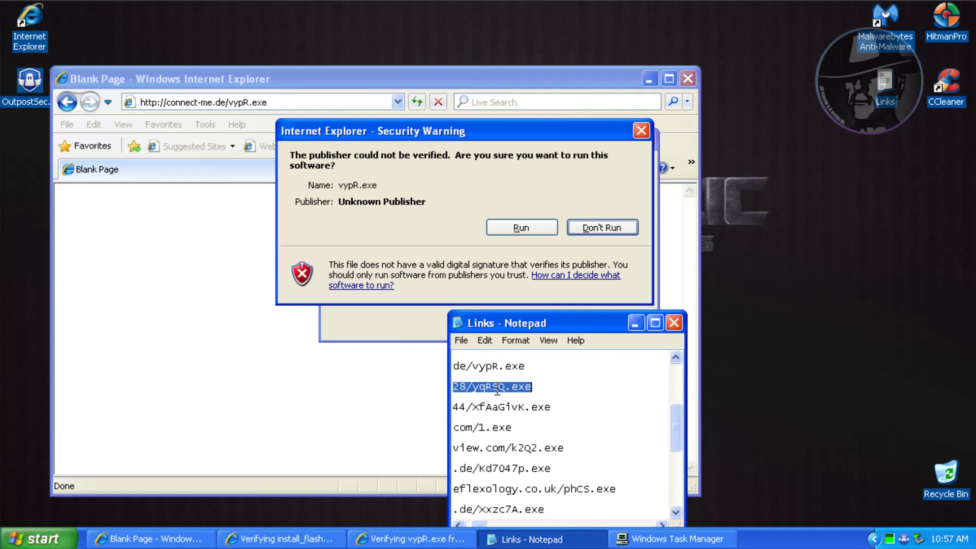
left_click(293, 541)
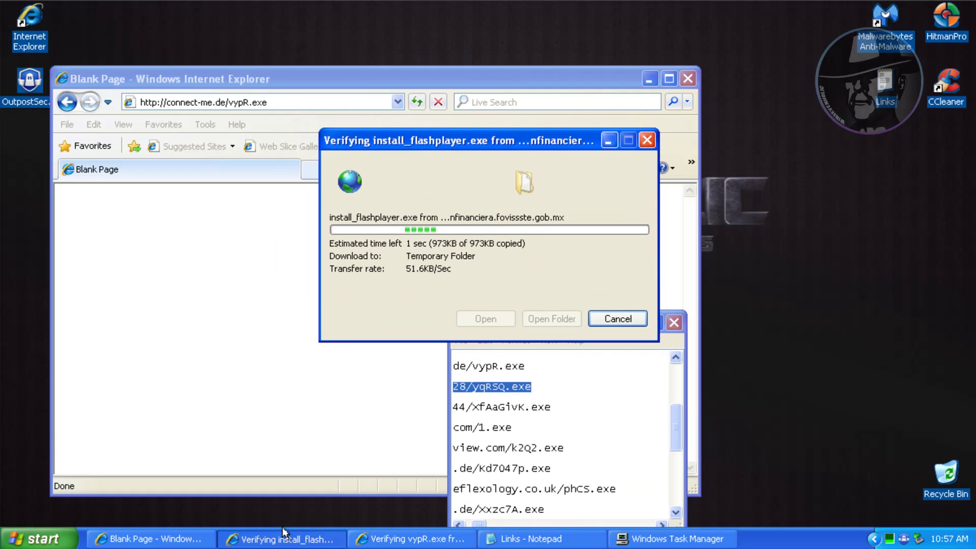
left_click(279, 102)
type("190.147.81.28/yqRSQ.exe")
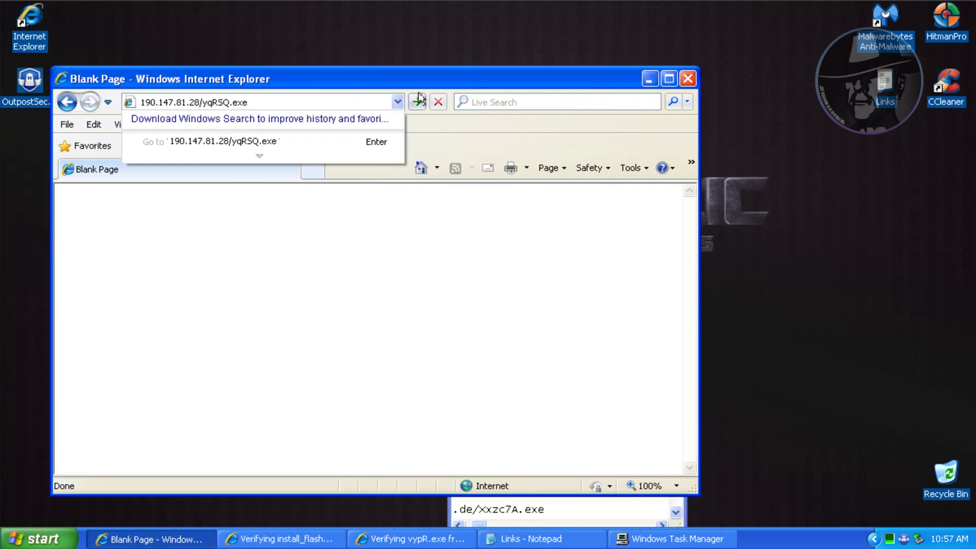
key("Return")
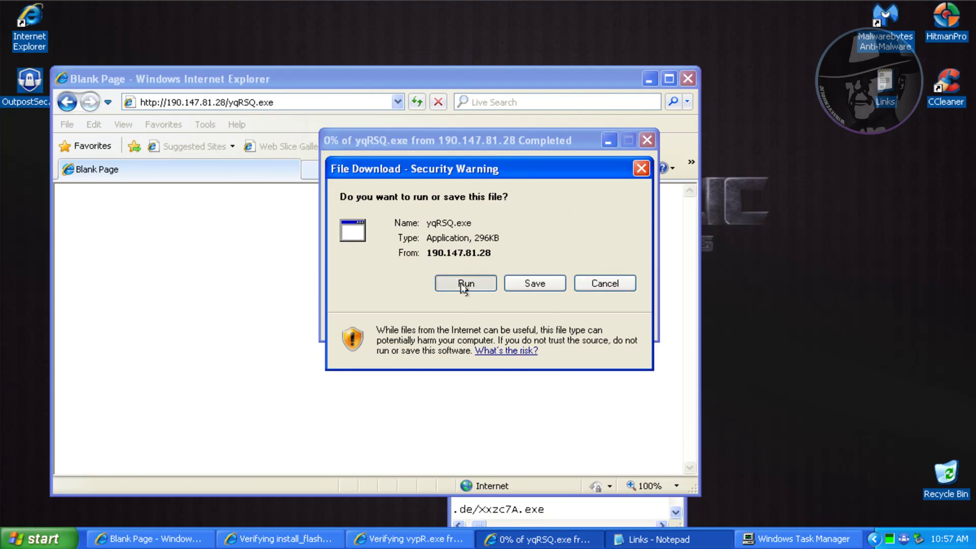
left_click(464, 283)
left_click(513, 511)
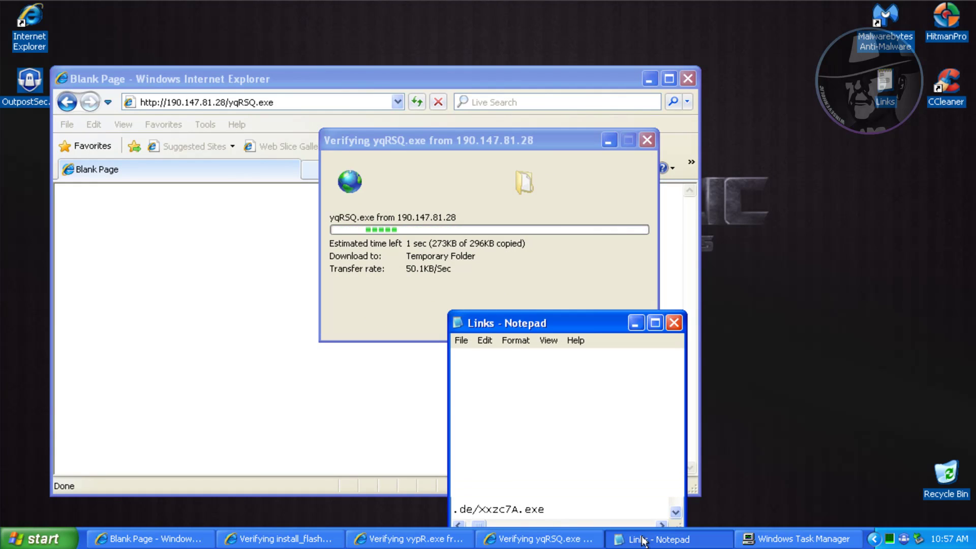
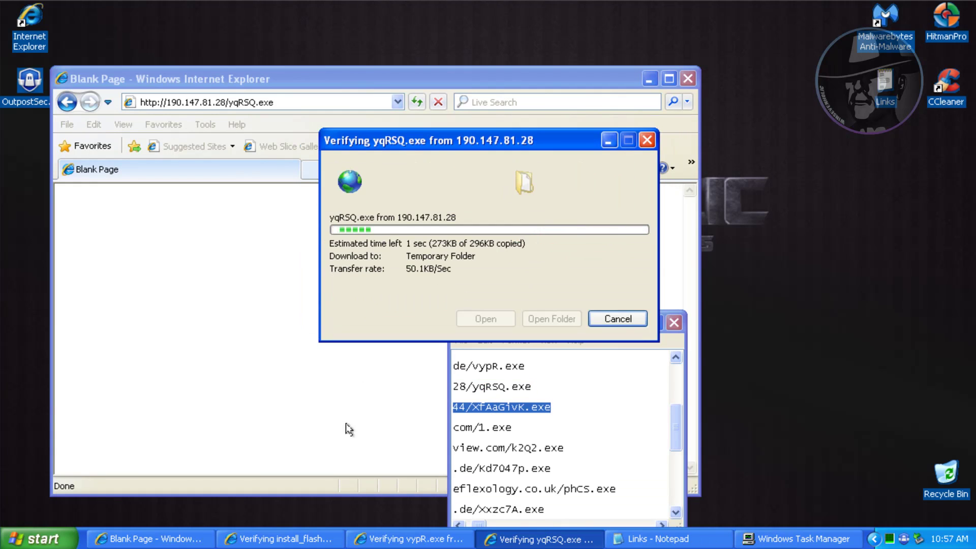
left_click(284, 539)
left_click(394, 540)
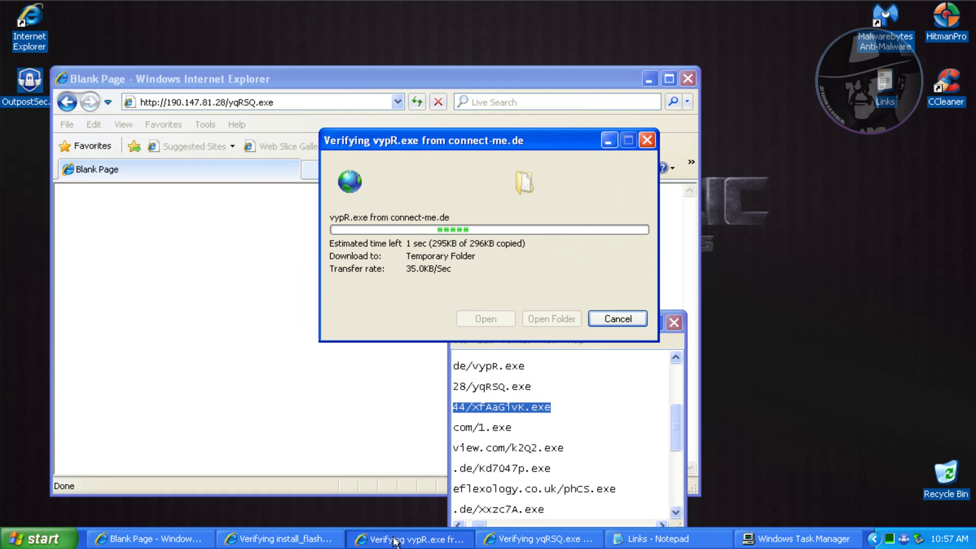
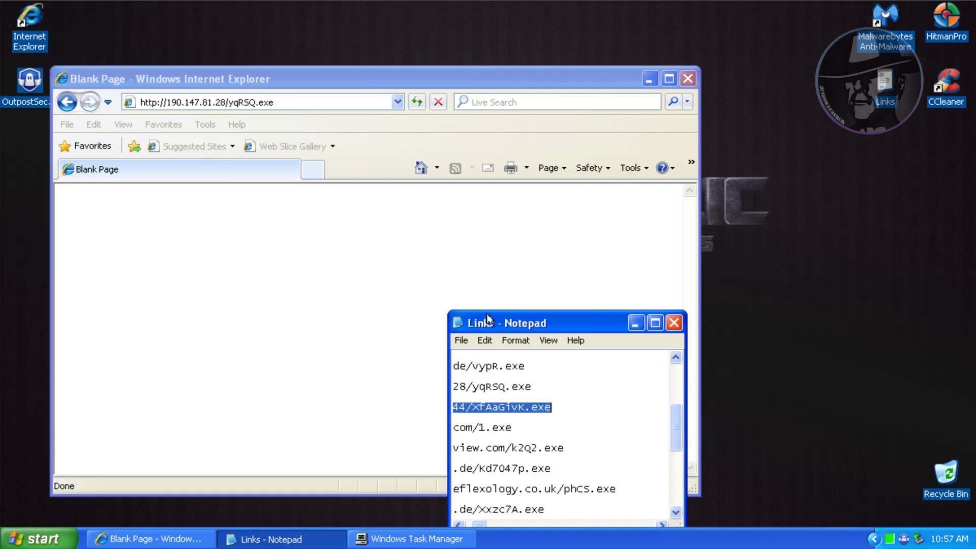
left_click(278, 100)
type("http://208.112.14.44/XfAaGivK.exe")
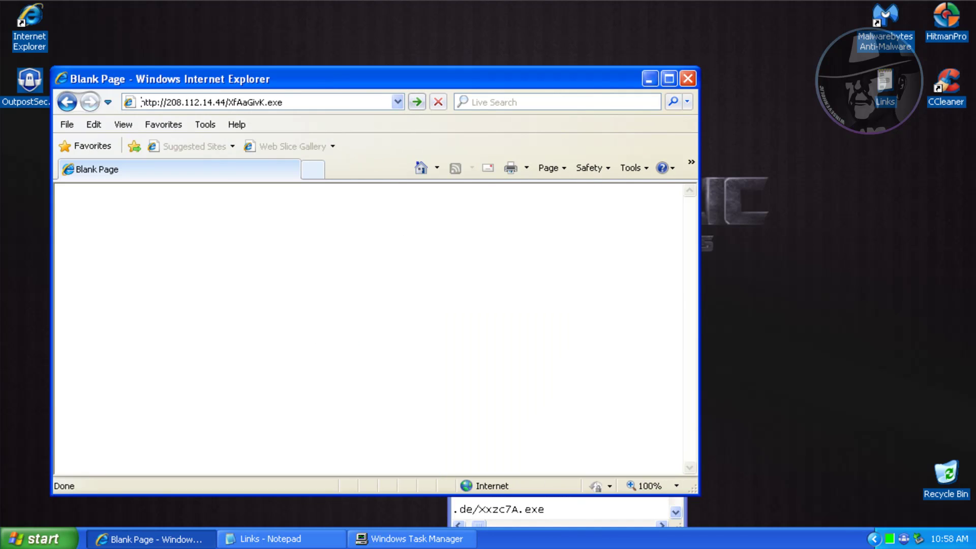
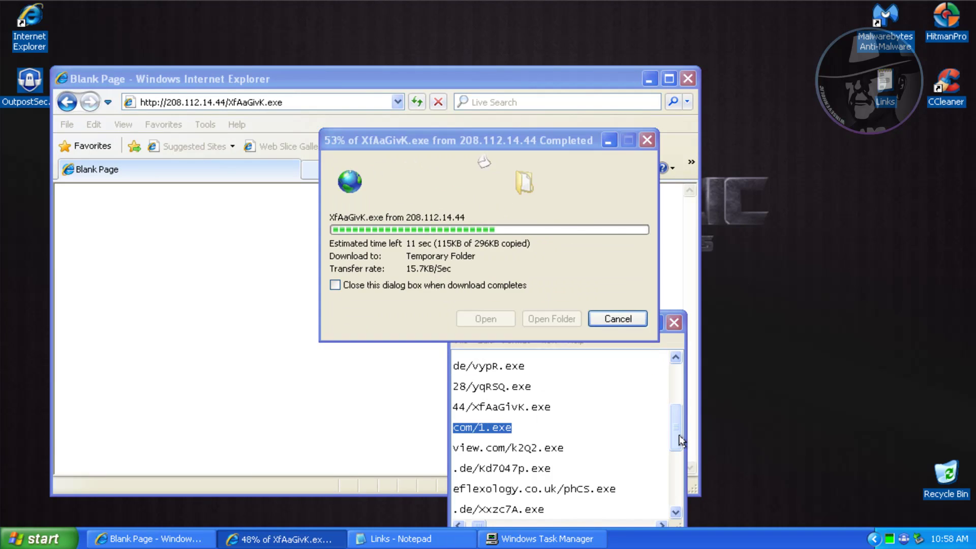
Step: Terminate the flagged application and allow the unverified XfAaGivK.exe to run
left_click(499, 359)
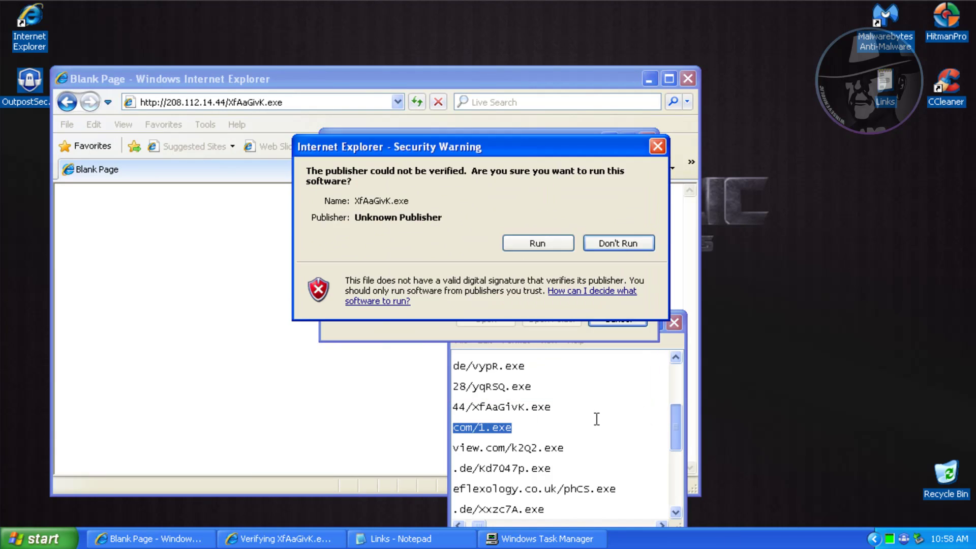
left_click(380, 303)
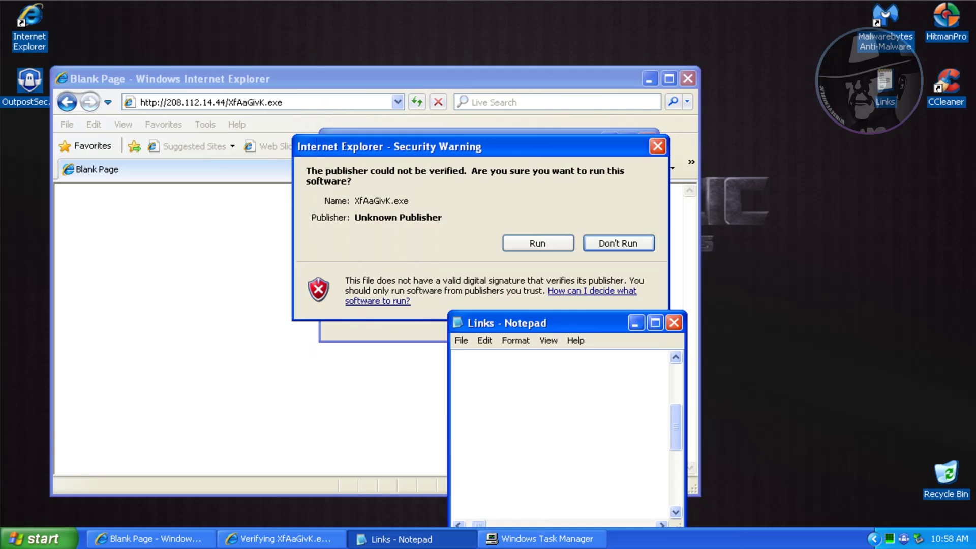
left_click(546, 242)
Step: Load a1.allstoe.com/1.exe from the Links file in Internet Explorer
left_click_drag(676, 427, 679, 446)
left_click(246, 101)
type("a1.allstoe.com/1.exe")
key("Return")
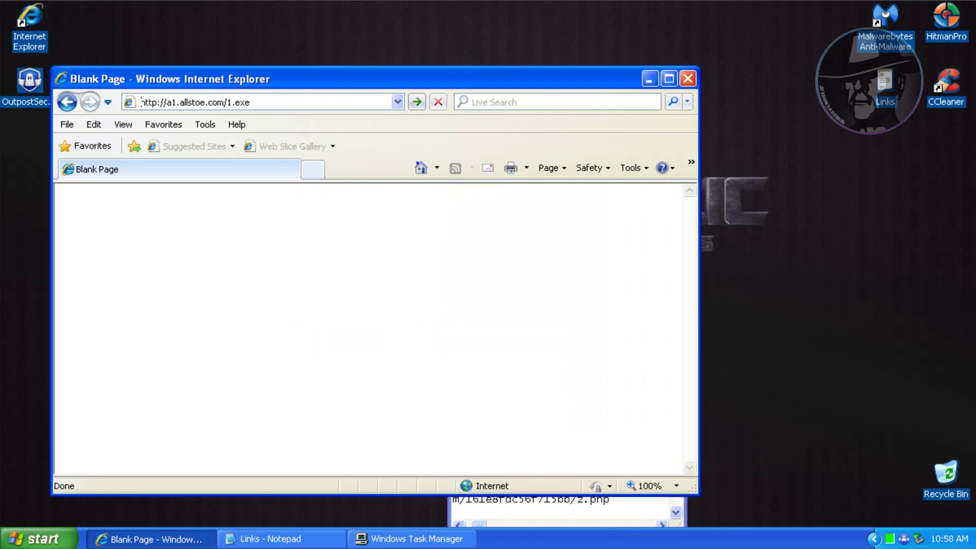
Step: Select the k2Q2.exe link in the Links file and terminate ITIQRU.EXE for attempting to modify NTOSKRNL.EXE memory
left_click(305, 538)
left_click(512, 354)
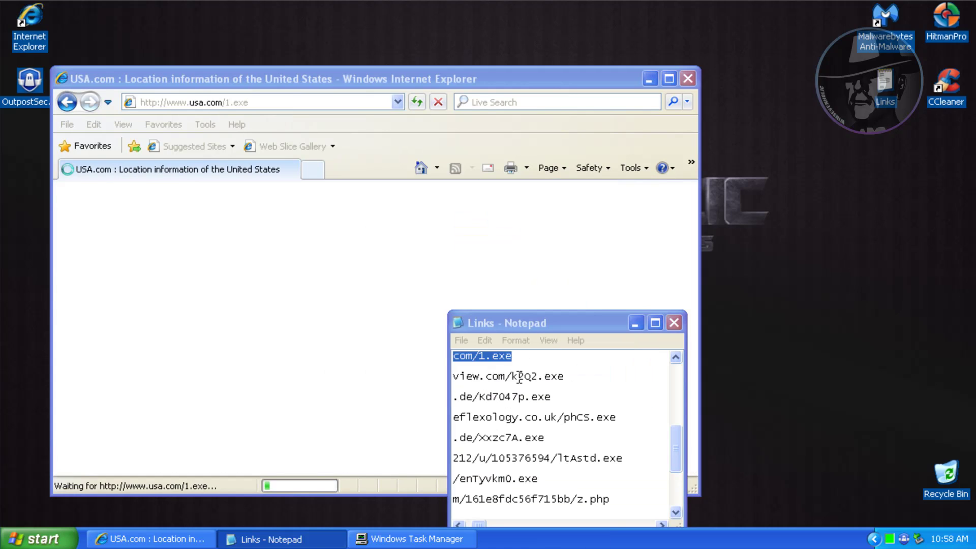
double_click(519, 378)
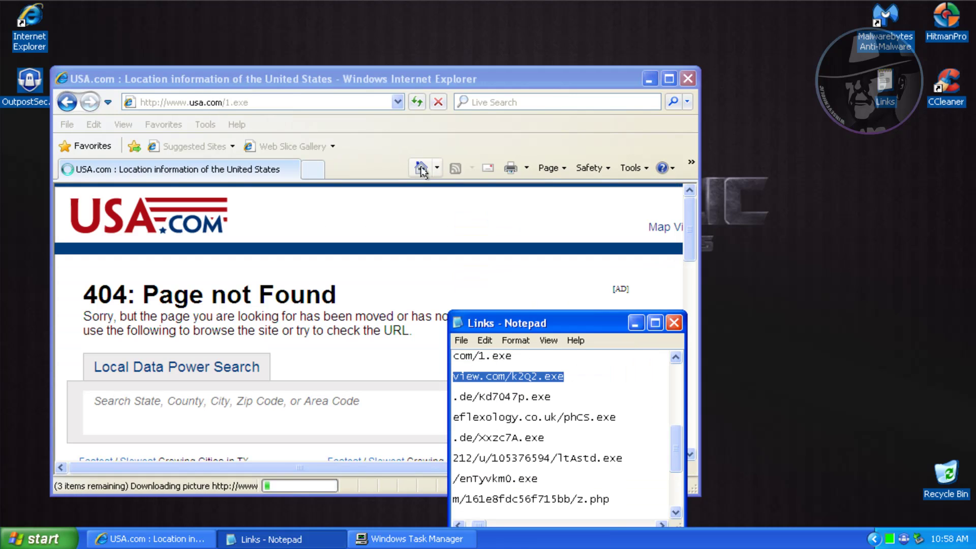
left_click(346, 310)
left_click(269, 538)
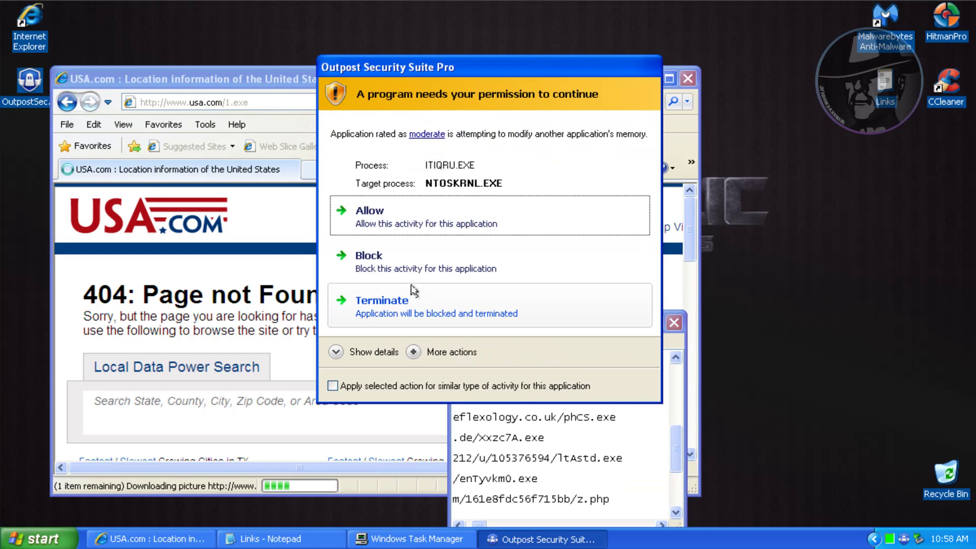
left_click(401, 310)
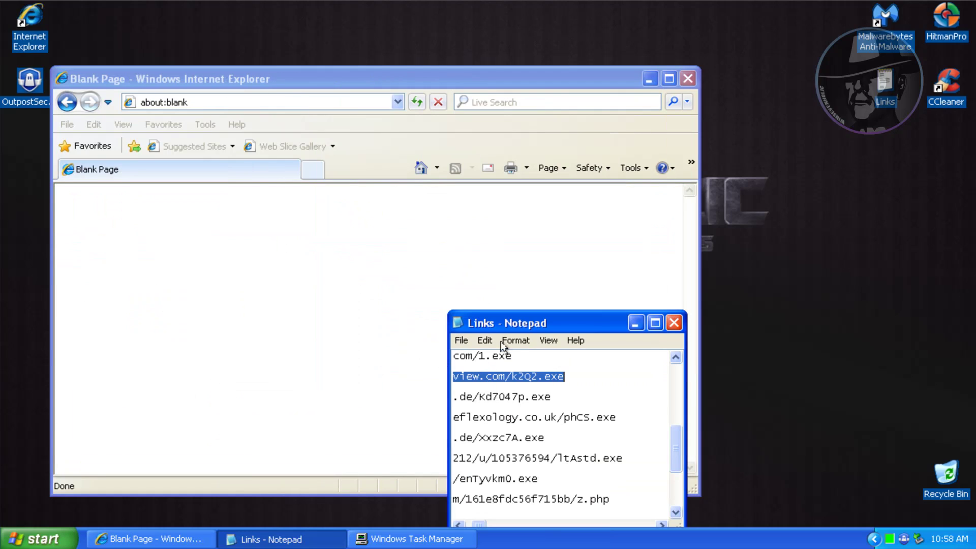
left_click(497, 370)
left_click(385, 86)
type("http://bartenderreview.com/k2Q2.exe")
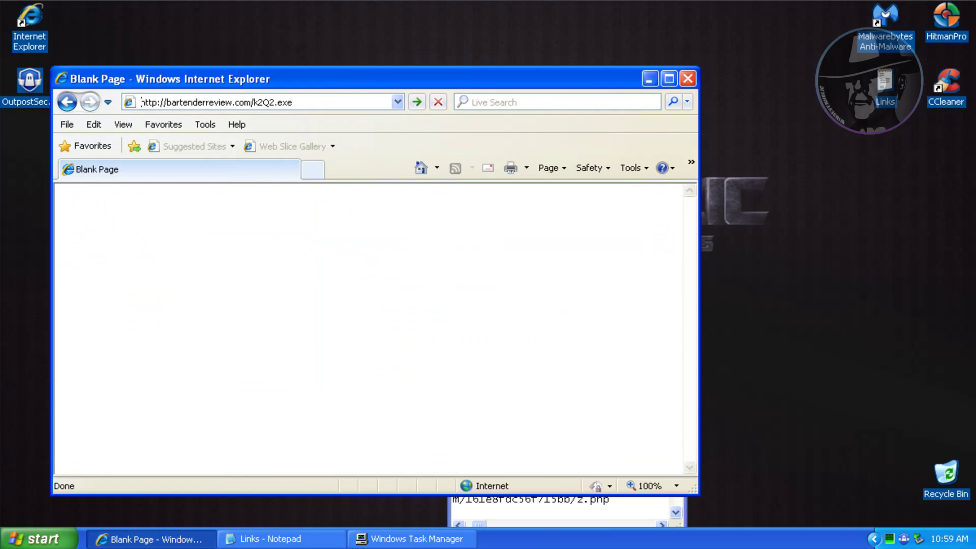
key("Return")
Step: Select the Kd7047p.exe link, terminate USVEUZ.EXE at its memory-modification alert, and run the k2Q2.exe download
left_click(284, 538)
double_click(508, 399)
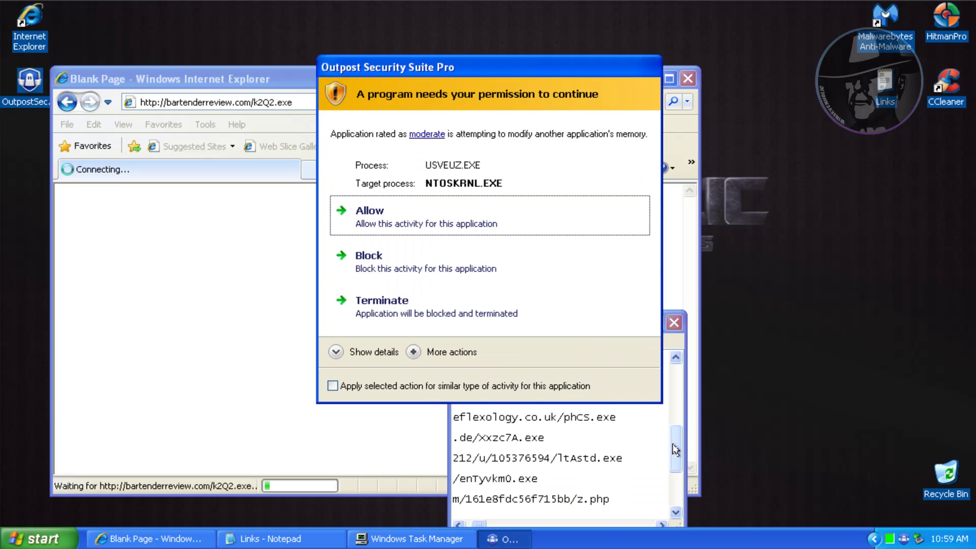
left_click(379, 305)
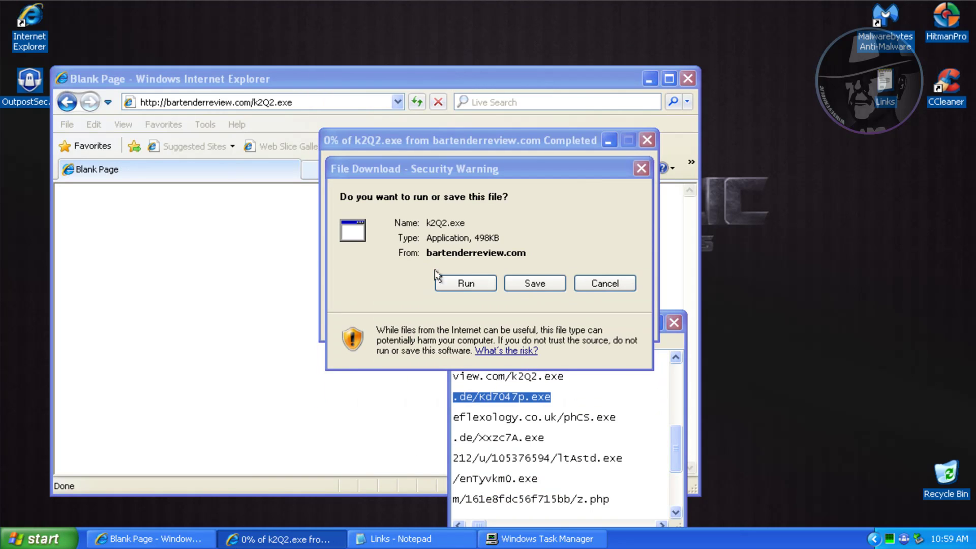
left_click(460, 283)
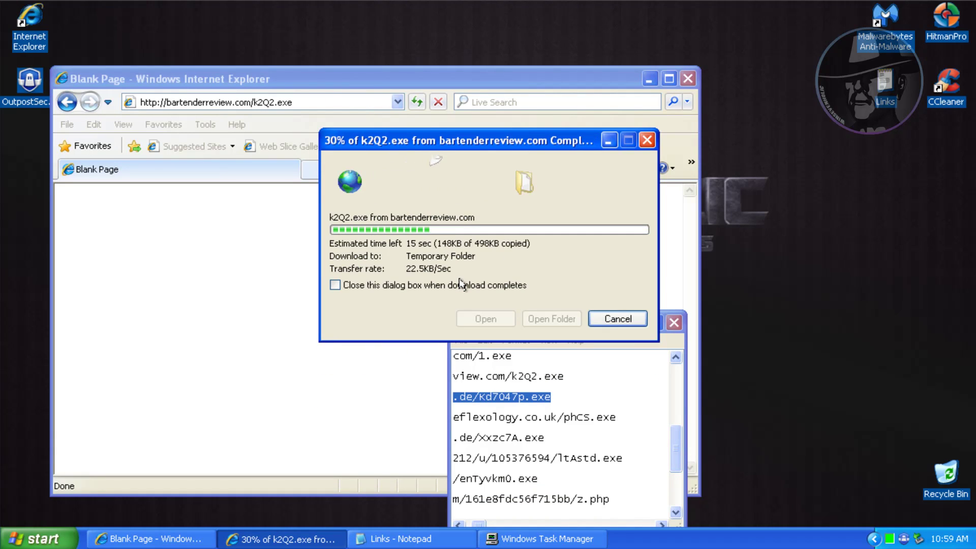
Step: Load chris-cross.de/Kd7047p.exe in Internet Explorer and select the phCS.exe link in the Links file
left_click(294, 76)
type("chris-cross.de/Kd7047p.exe")
left_click(412, 101)
left_click(401, 538)
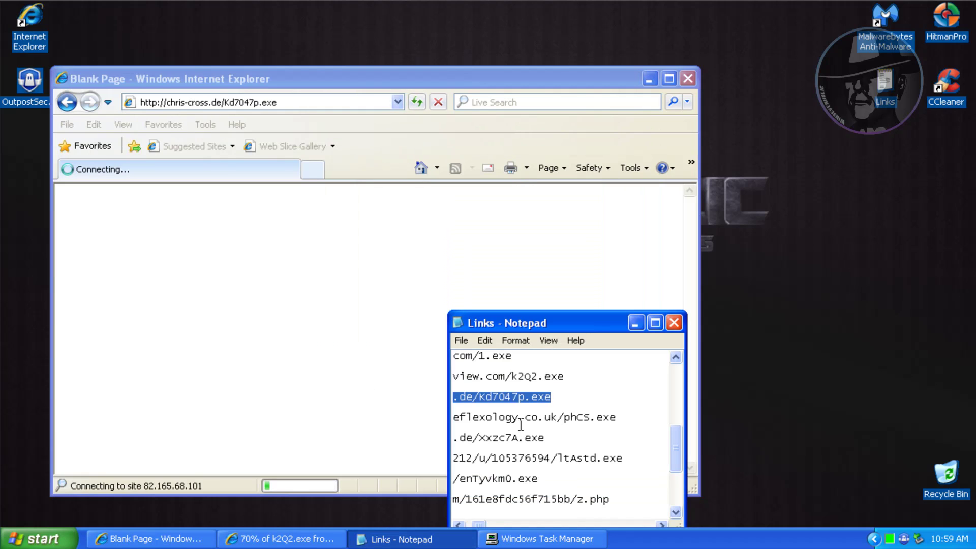
double_click(521, 418)
left_click_drag(674, 444, 674, 466)
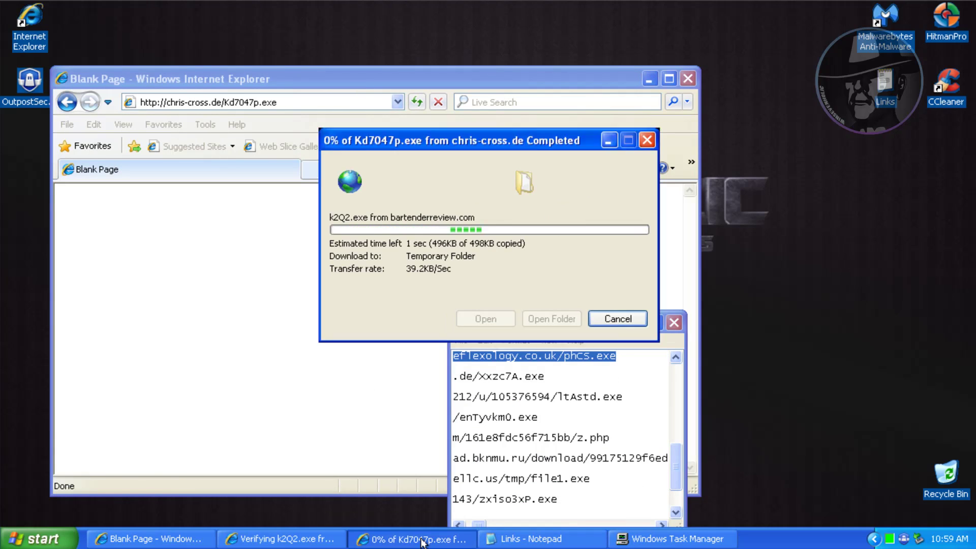
Step: Run the Kd7047p.exe download from chris-cross.de and allow the unverified file to run
left_click(599, 354)
left_click(462, 281)
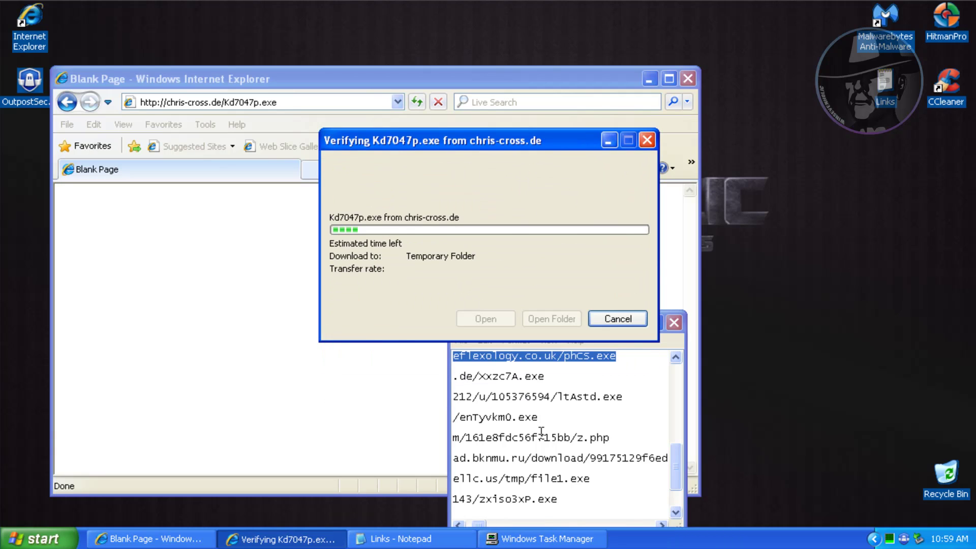
left_click(544, 251)
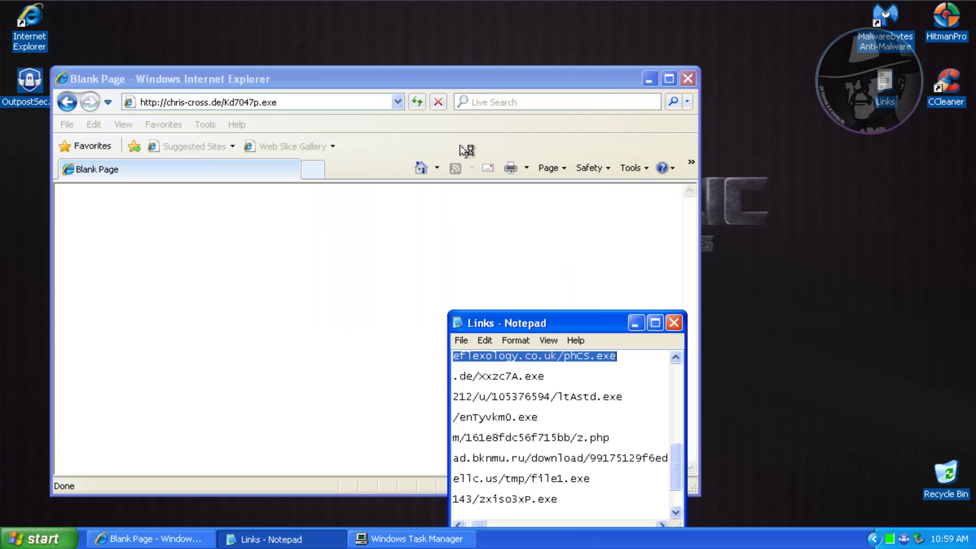
Step: Load crofthandyreflexology.co.uk/phCS.exe in Internet Explorer
left_click(305, 102)
type("croftfrandsreflexology.co.uk/phCS.exe")
key("Return")
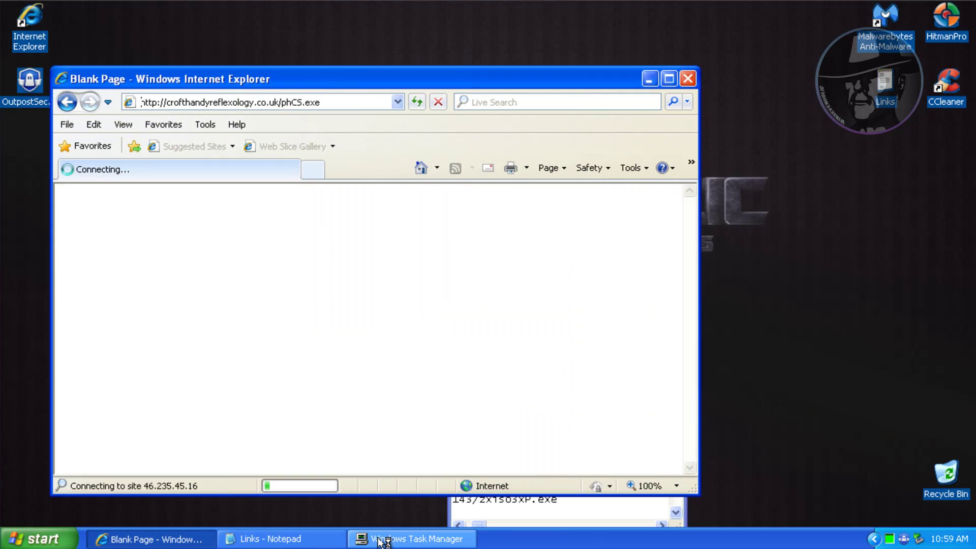
Step: Check the running processes in Windows Task Manager and submit the suspicious Kd7047p[1].exe for analysis
left_click(402, 539)
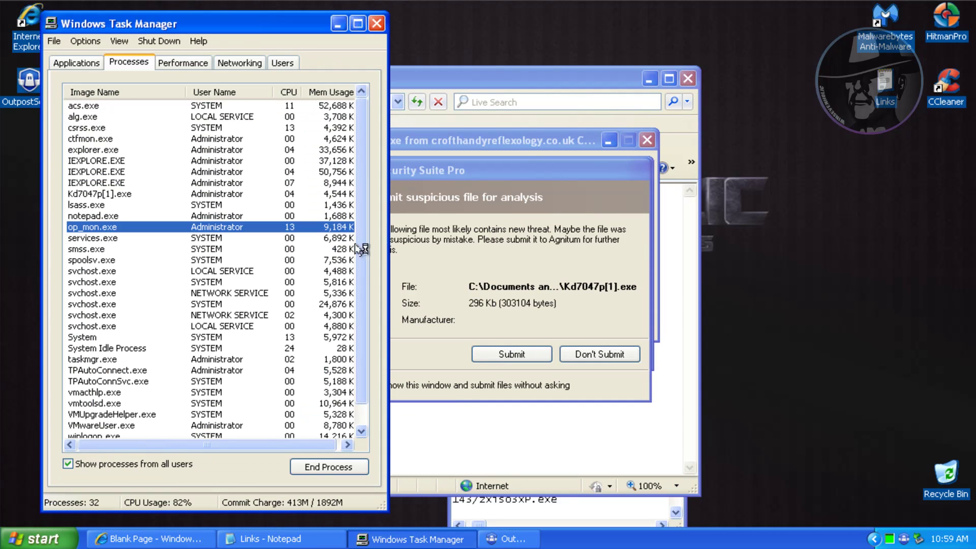
left_click(512, 354)
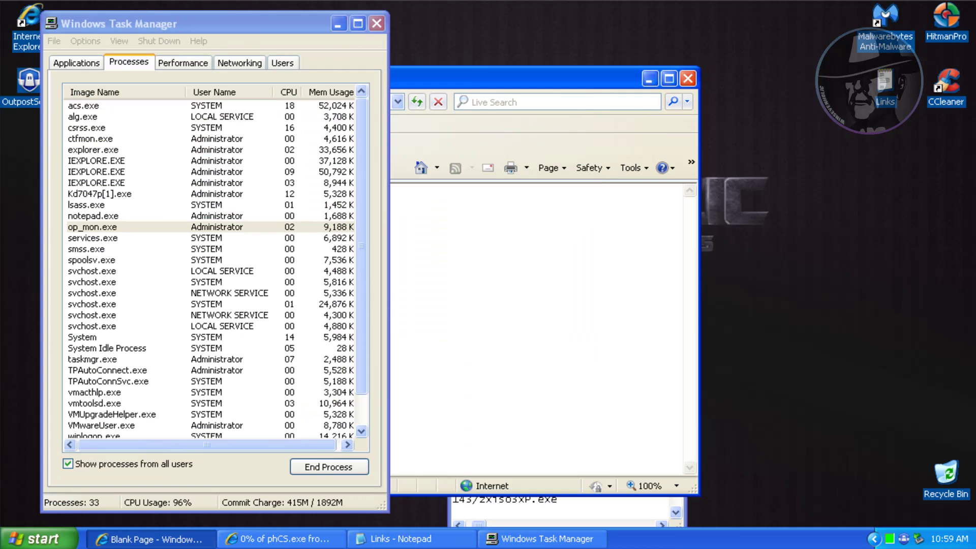
left_click(333, 28)
Step: Run the phCS.exe download and terminate ZIGEP.EXE for attempting to modify NTOSKRNL.EXE memory
left_click(460, 283)
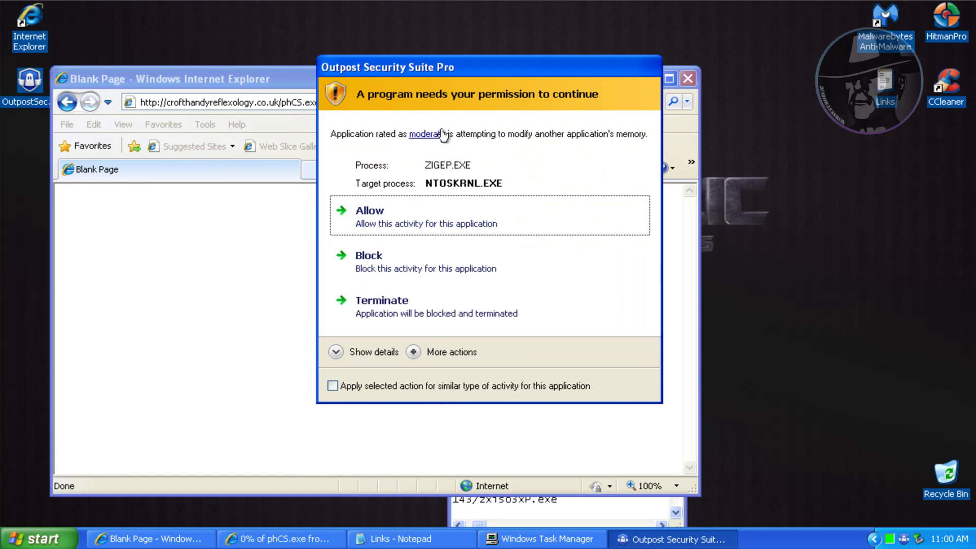
left_click(350, 320)
left_click(350, 322)
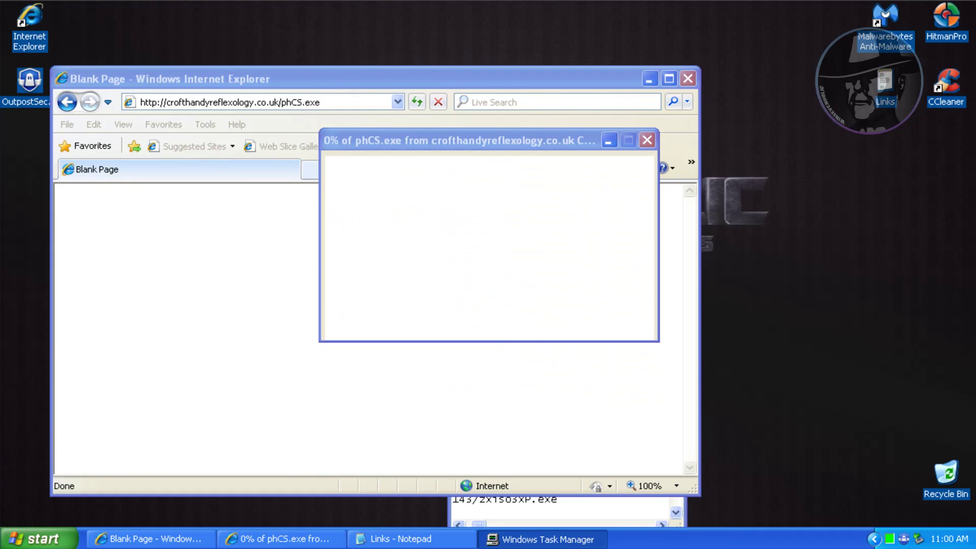
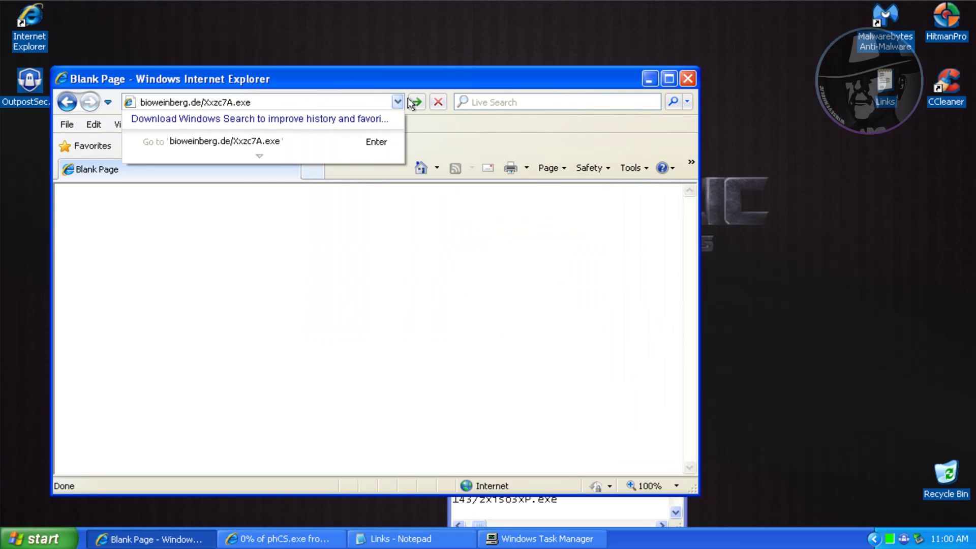
Step: Load bioweinberg.de/Xxzc7A.exe in Internet Explorer and select the ltAstd.exe link in the Links file
left_click(415, 101)
left_click(407, 539)
double_click(580, 400)
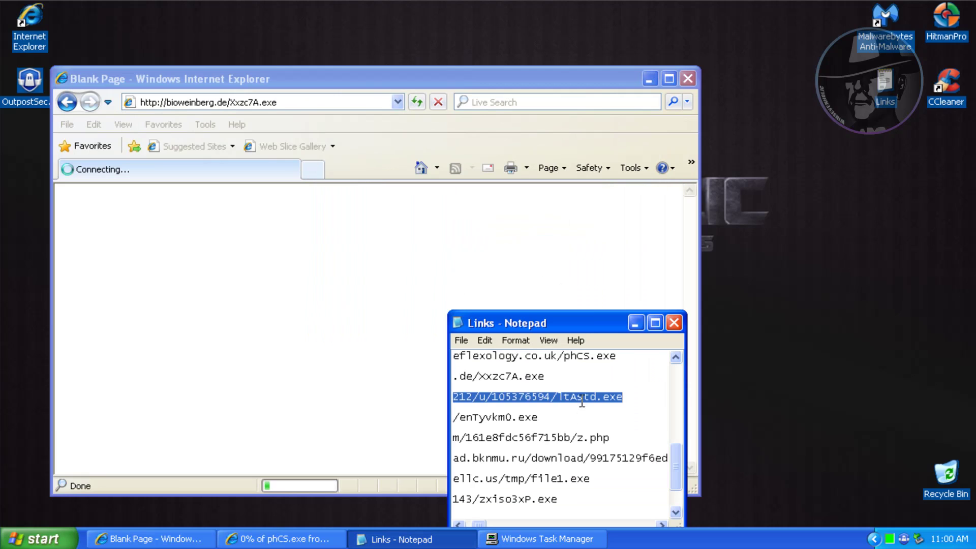
left_click_drag(676, 460, 677, 472)
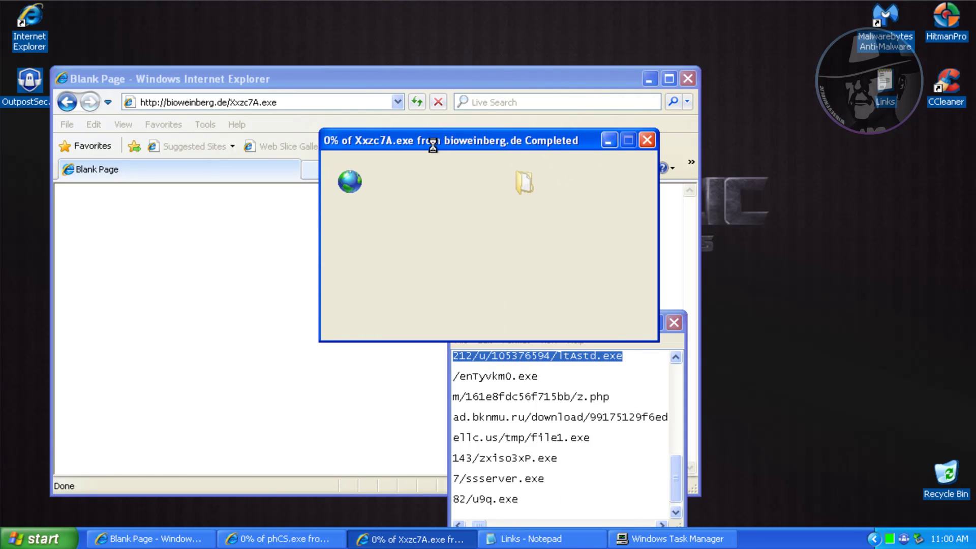
left_click(512, 353)
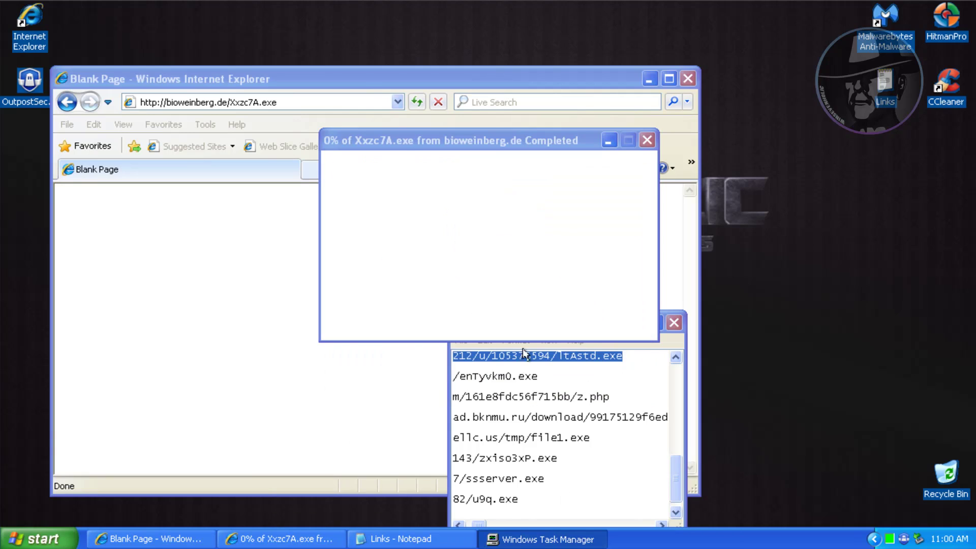
Step: Load 174.129.11.212/u/105376594/ltAstd.exe in Internet Explorer and run the pending Xxzc7A.exe download
left_click(371, 102)
type("174.129.11.212/u/105376594/ltAstd.exe")
key("Return")
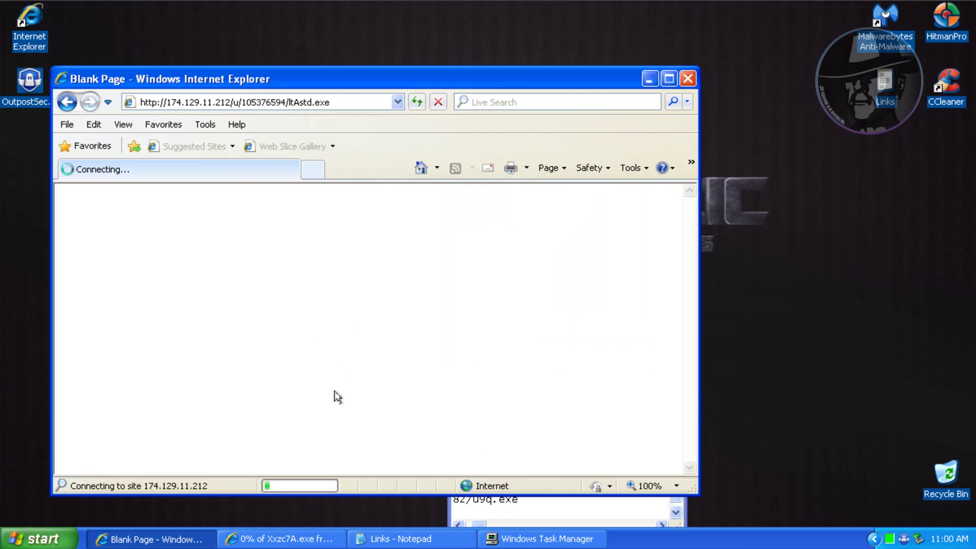
left_click(461, 284)
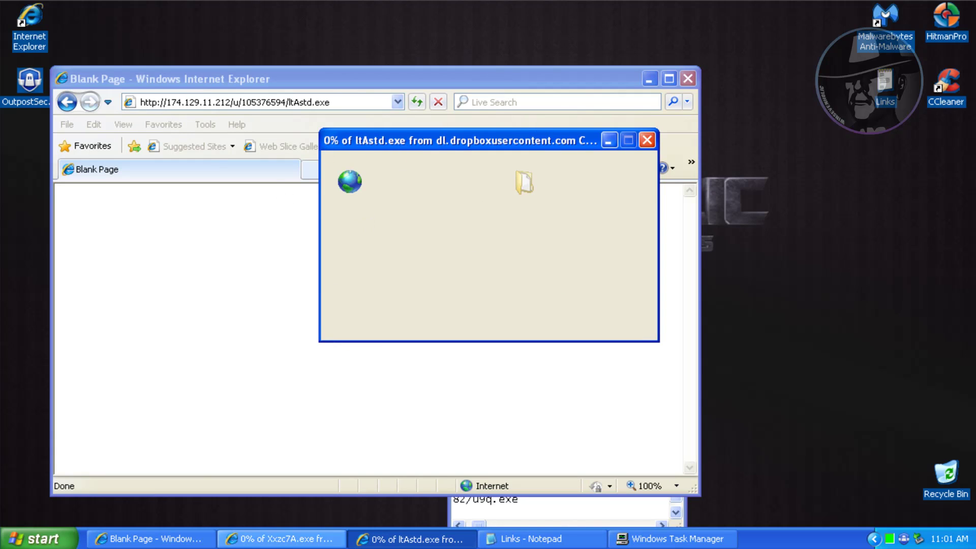
Step: Select the enTyvkm0.exe link in the Links file and run the ltAstd.exe download
left_click(521, 536)
double_click(545, 376)
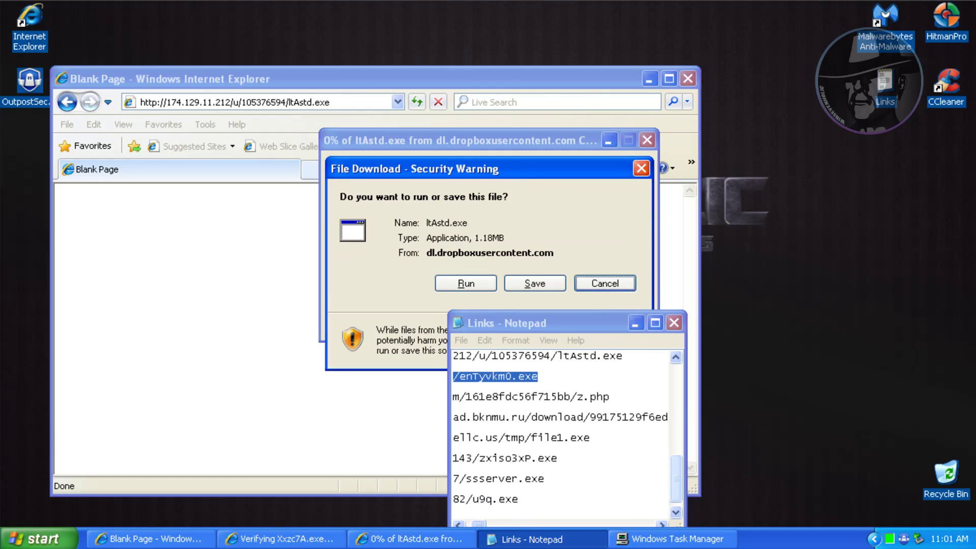
left_click(453, 283)
left_click(535, 233)
left_click(330, 358)
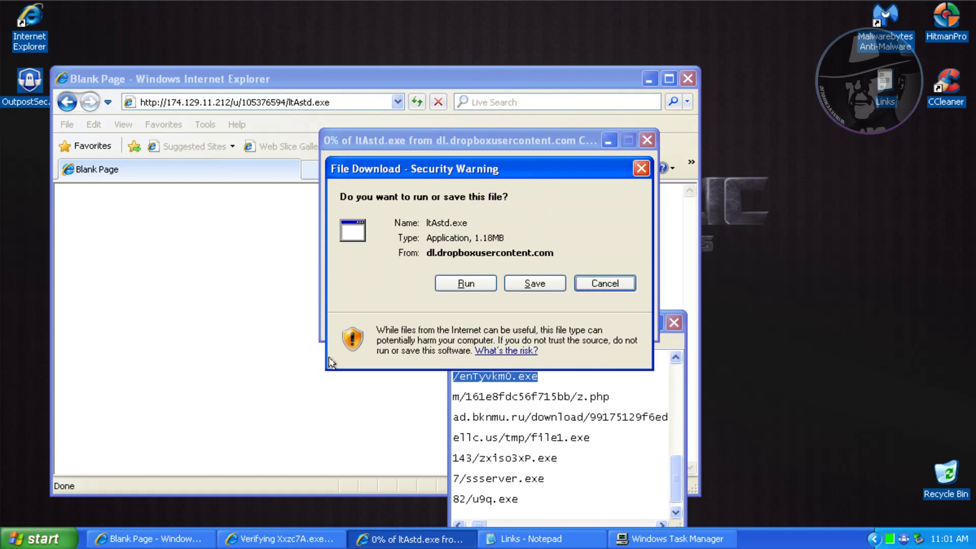
left_click_drag(358, 162, 330, 51)
left_click(436, 170)
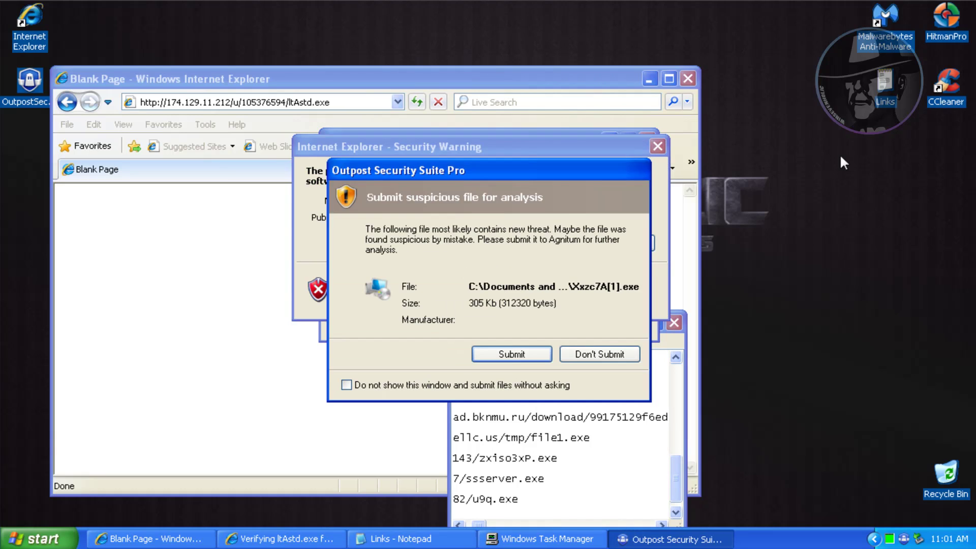
Step: Submit the suspicious Xxzc7A[1].exe for analysis, then launch ltAstd.exe despite its unknown publisher and check the running processes
left_click(507, 350)
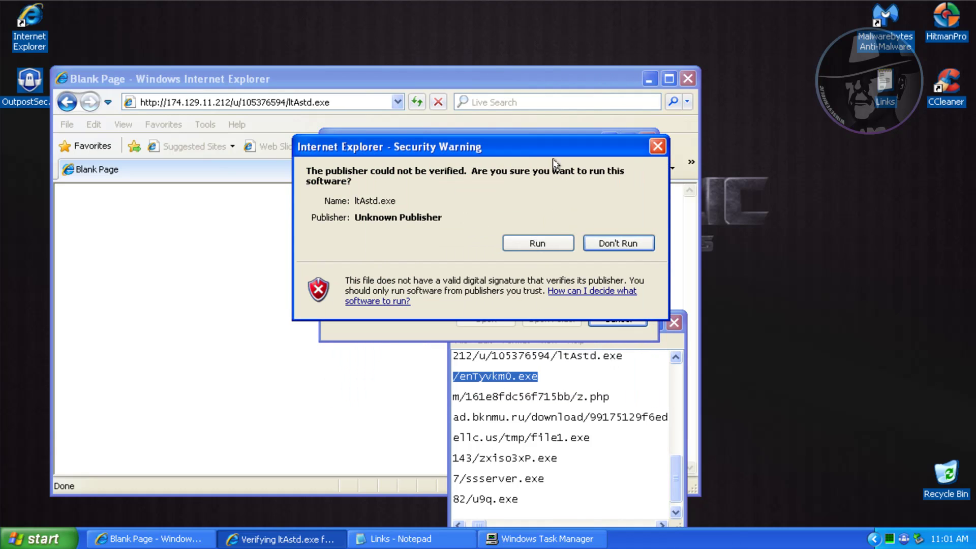
left_click(538, 243)
left_click(508, 539)
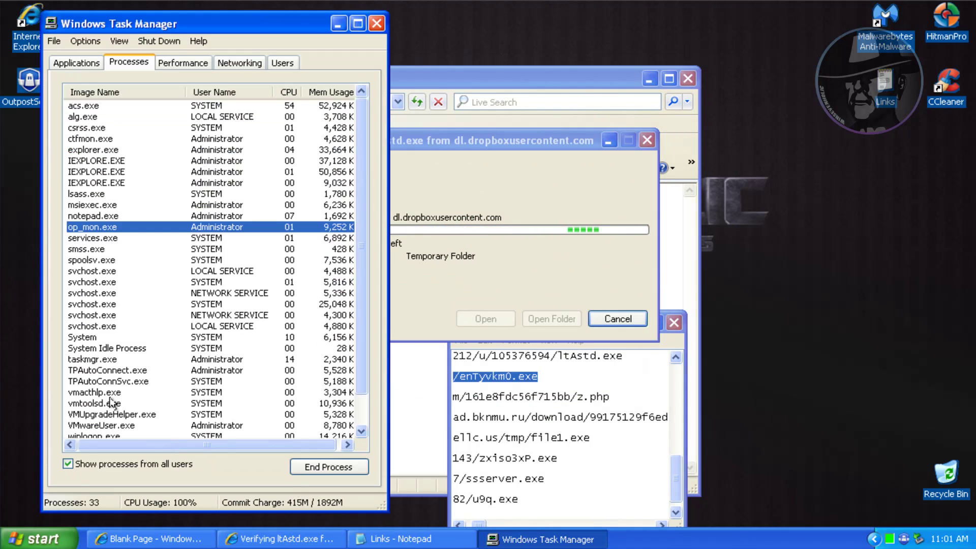
left_click(337, 24)
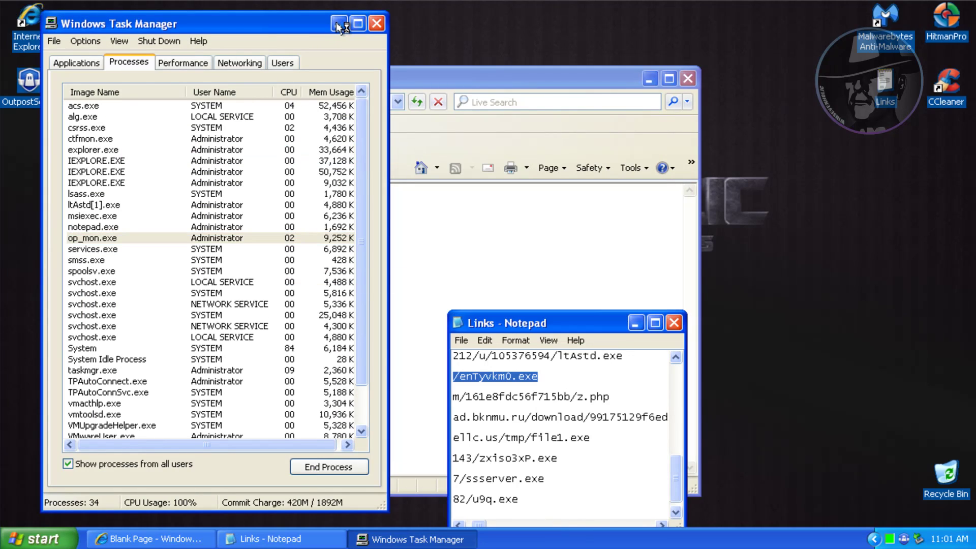
Step: Load labs-srl.it/enTyvkm0.exe in Internet Explorer and check the ltAstd[1].exe process in Windows Task Manager
left_click(331, 102)
type("labs-srl.it/enTyvkm0.exe")
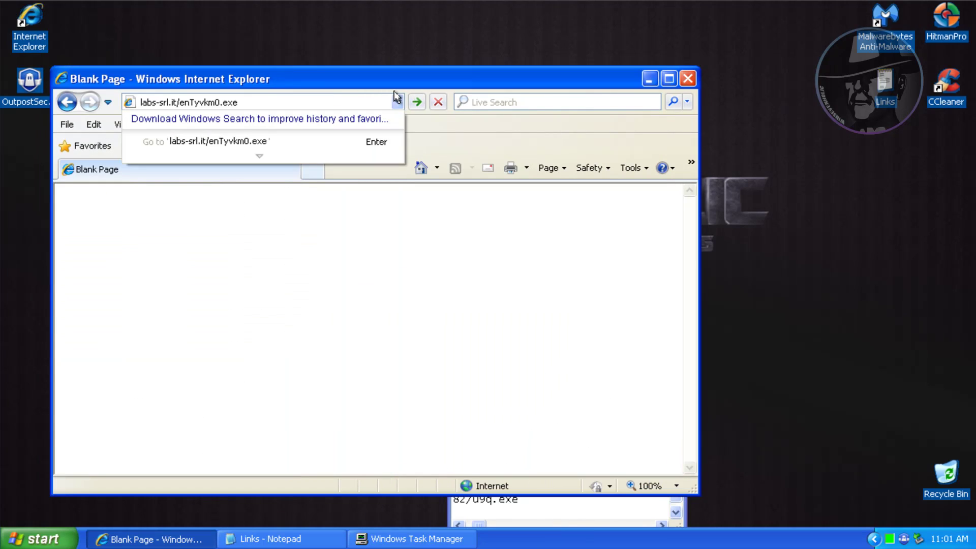
left_click(402, 540)
left_click(94, 205)
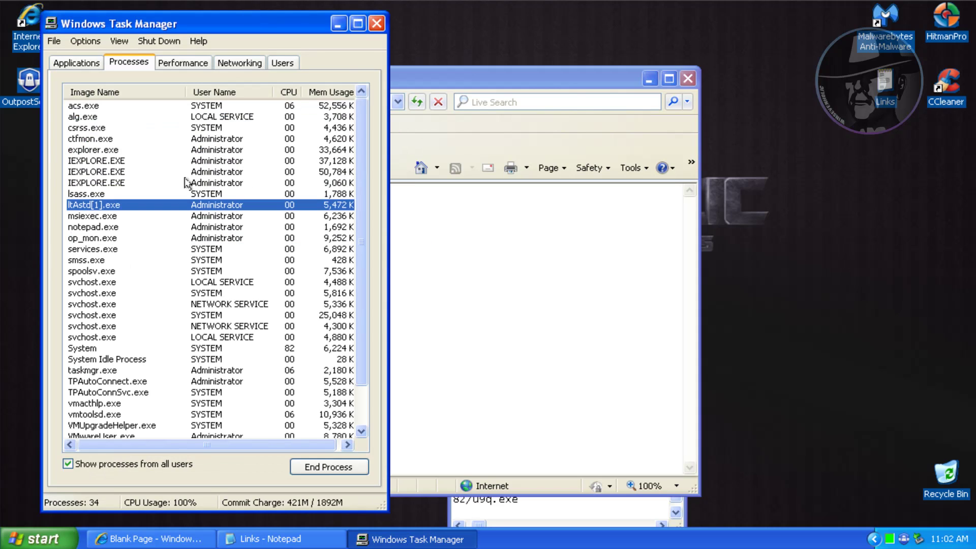
left_click(338, 25)
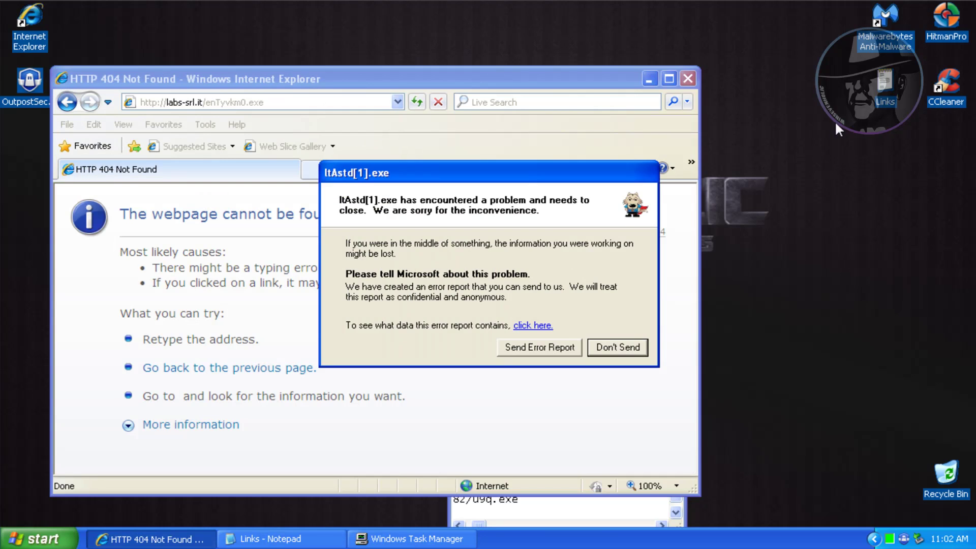
Step: Close the ltAstd[1].exe error report, select the z.php link, and terminate QAMEQ.EXE for attempting to modify NTOSKRNL.EXE memory
left_click(506, 356)
left_click(603, 292)
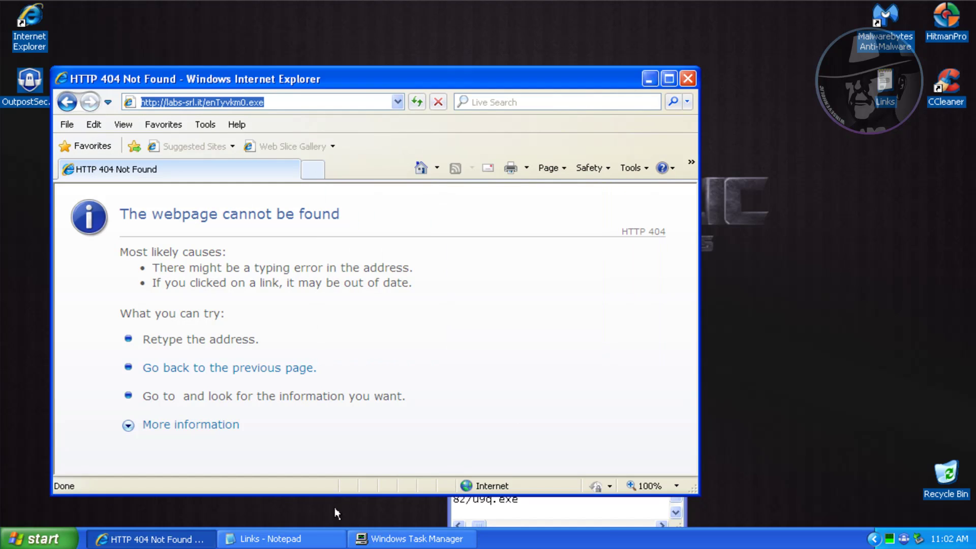
left_click(270, 539)
double_click(580, 397)
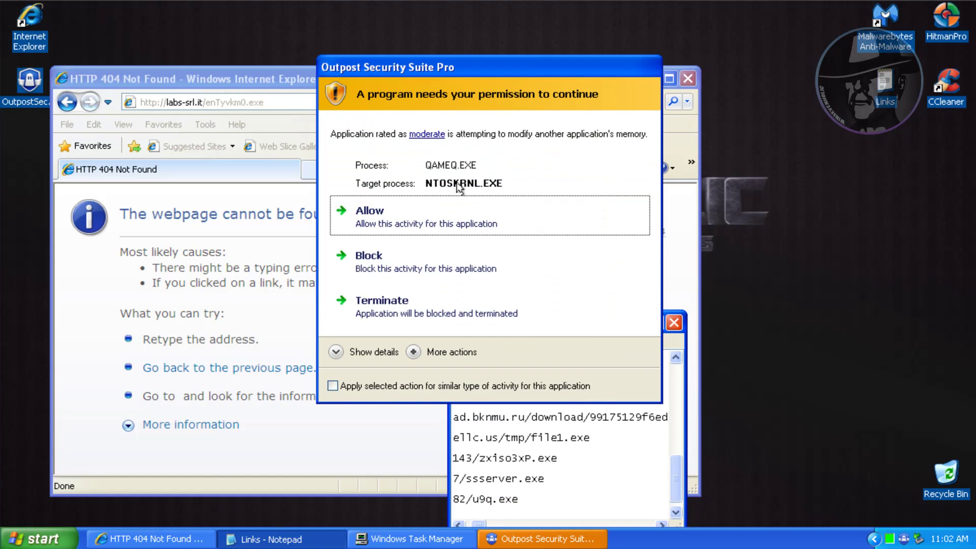
left_click(449, 306)
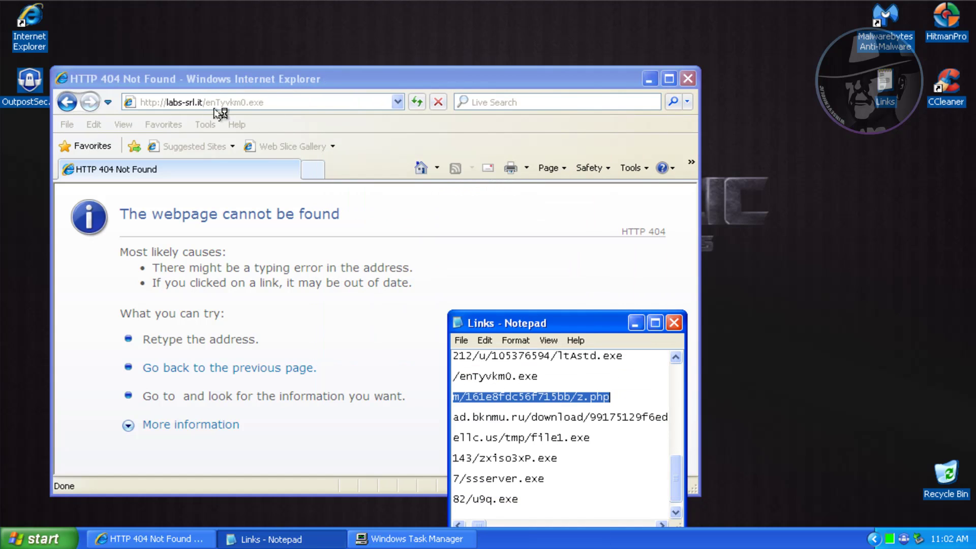
Step: Load lan2wave.com/161e8fdc56f715bb/z.php and the upload.bknmu.ru link in Internet Explorer, and run the spravochn.exe download
left_click(189, 77)
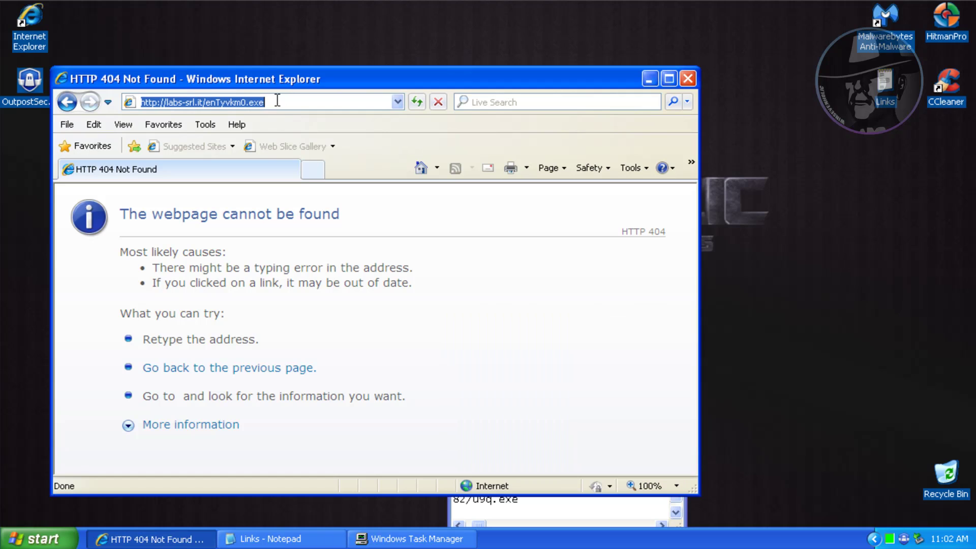
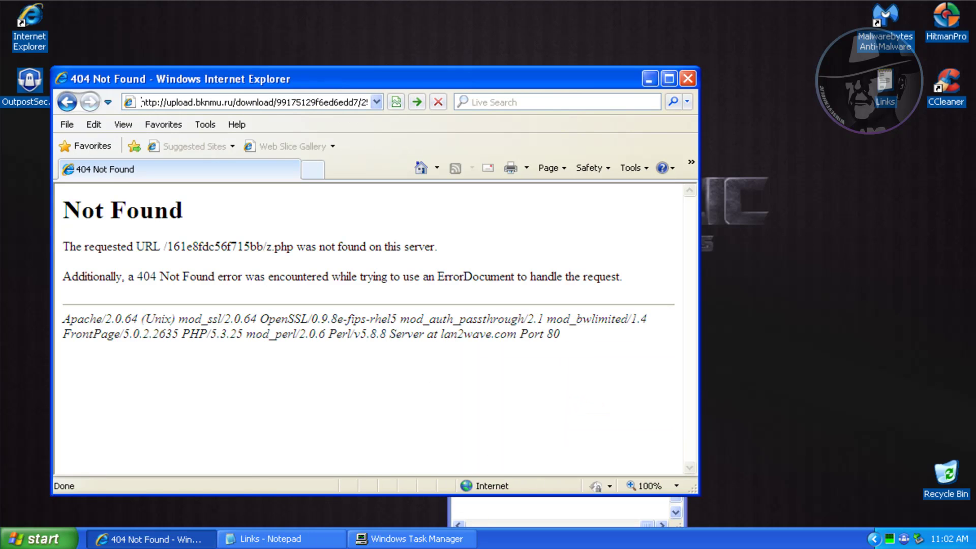
key("Return")
left_click(305, 539)
left_click(471, 439)
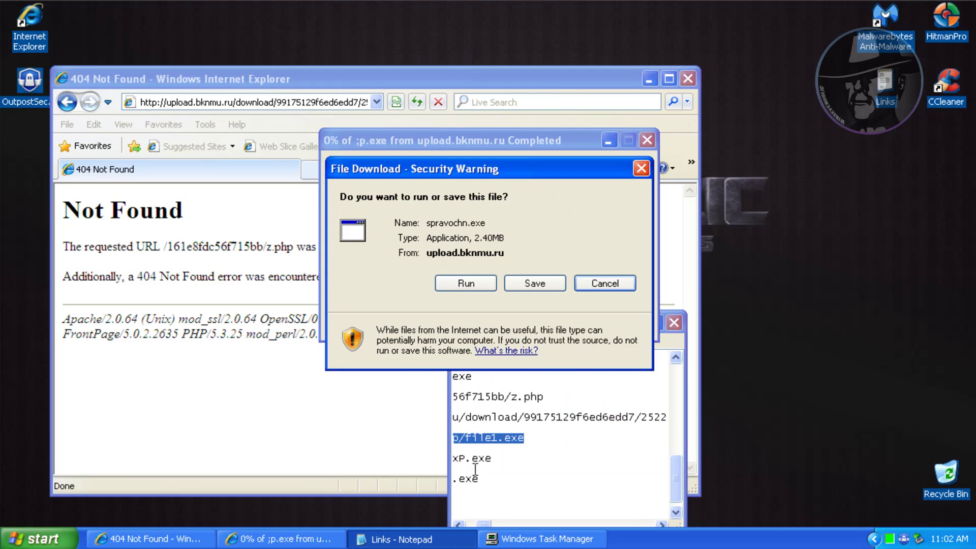
left_click(458, 283)
Step: Load digitalimagellc.us/tmp/file1.exe in Internet Explorer
left_click(254, 101)
type("http://digitalimagellc.us/tmp/file1.exe")
key("Return")
Step: Get the zxiso3xP.exe link from the Links file and load 207.57.251.143/zxiso3xP.exe in Internet Explorer
left_click(400, 540)
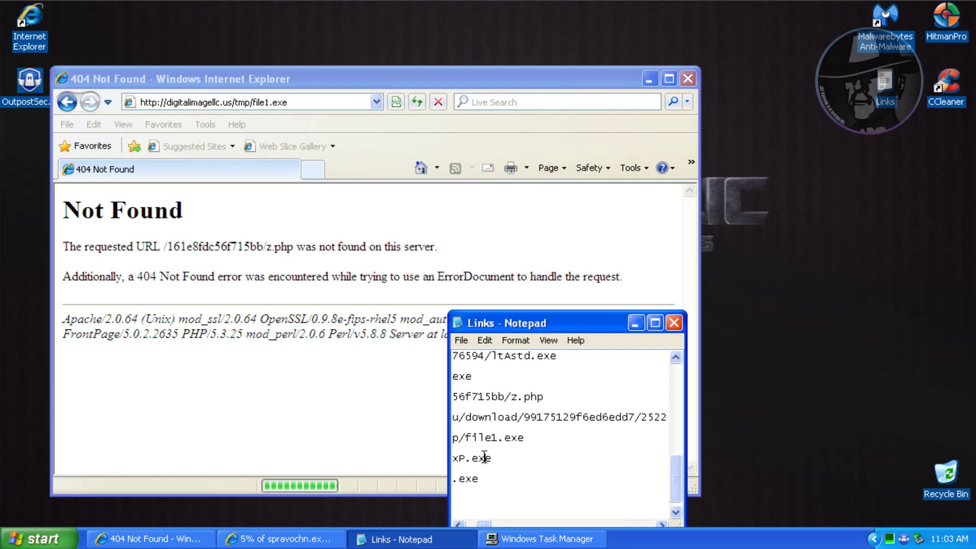
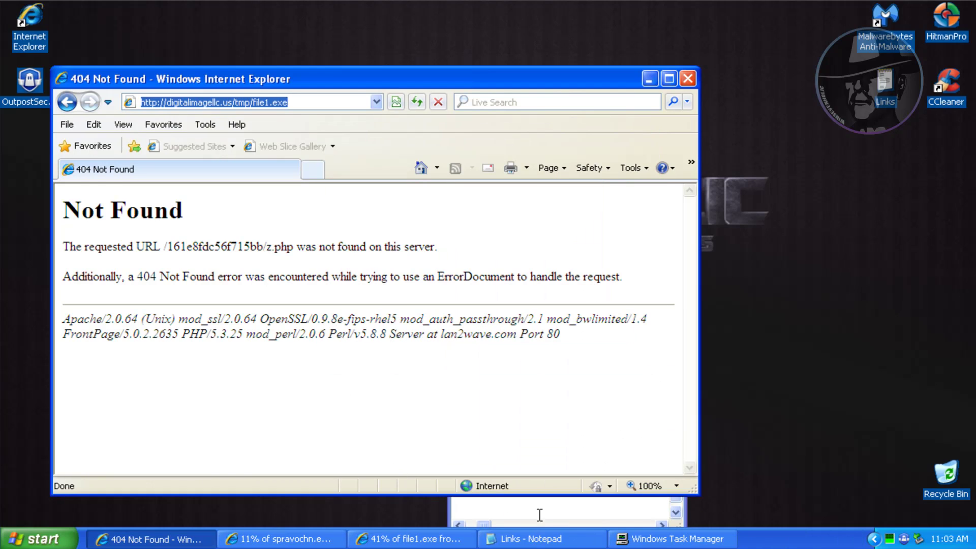
left_click(538, 514)
left_click(258, 102)
type("http://207.57.251.143/zxiso3xP.exe")
key("Return")
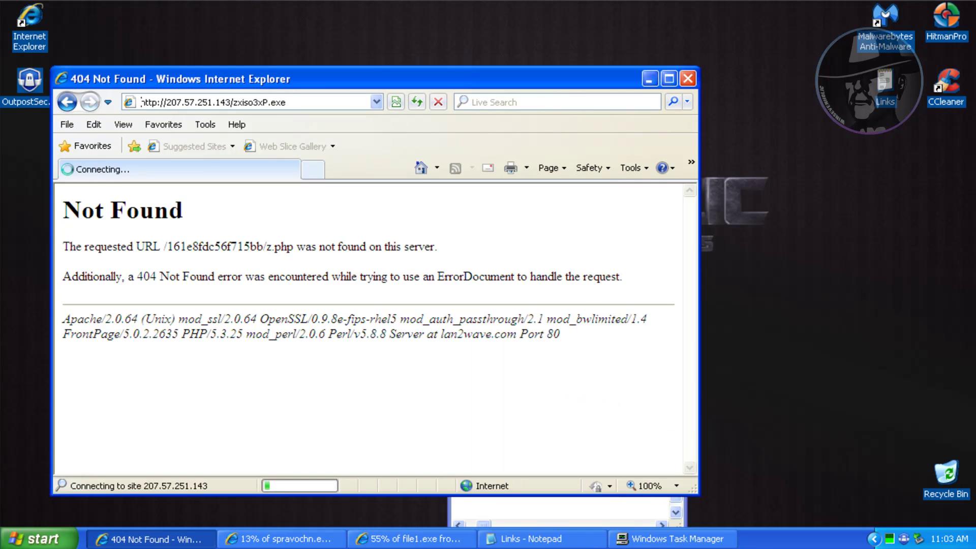
Step: Select the ssserver.exe link in the Links file and run the zxiso3xP.exe download
left_click(526, 538)
double_click(478, 479)
left_click(465, 284)
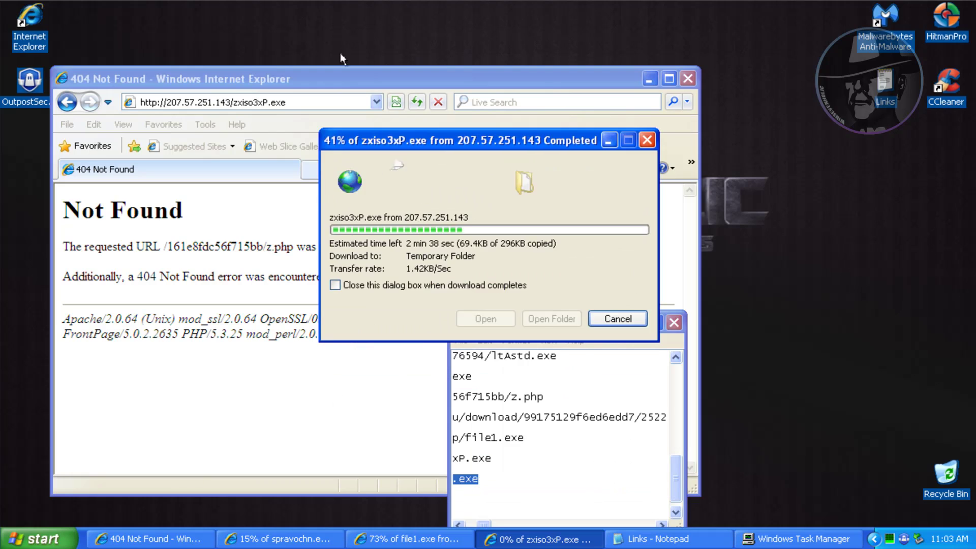
Step: Load 23.82.18.247/ssserver.exe in Internet Explorer and select the u9q.exe link in the Links file
left_click(330, 102)
type("23.82.18.247/ssserver.exe")
key("Return")
left_click(675, 544)
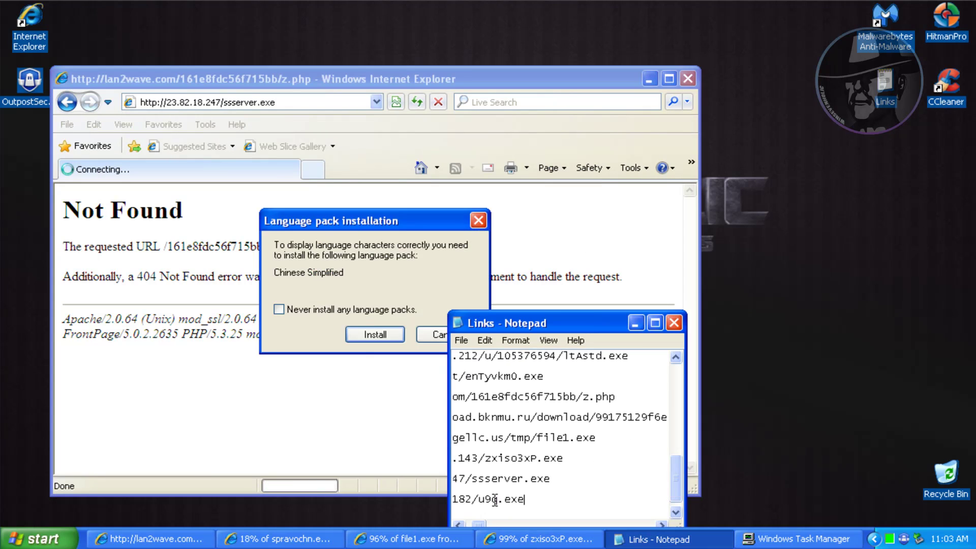
key("shift+Home")
Step: Launch zxiso3xP.exe despite its unknown publisher and clear the Chinese Simplified language pack prompt out of the way
left_click(308, 174)
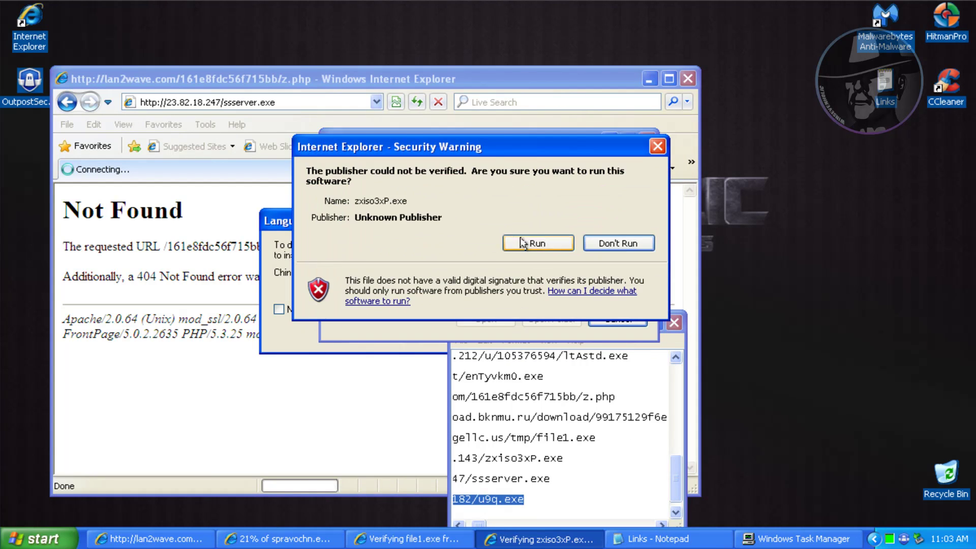
left_click(522, 239)
left_click_drag(272, 222, 82, 303)
left_click(244, 419)
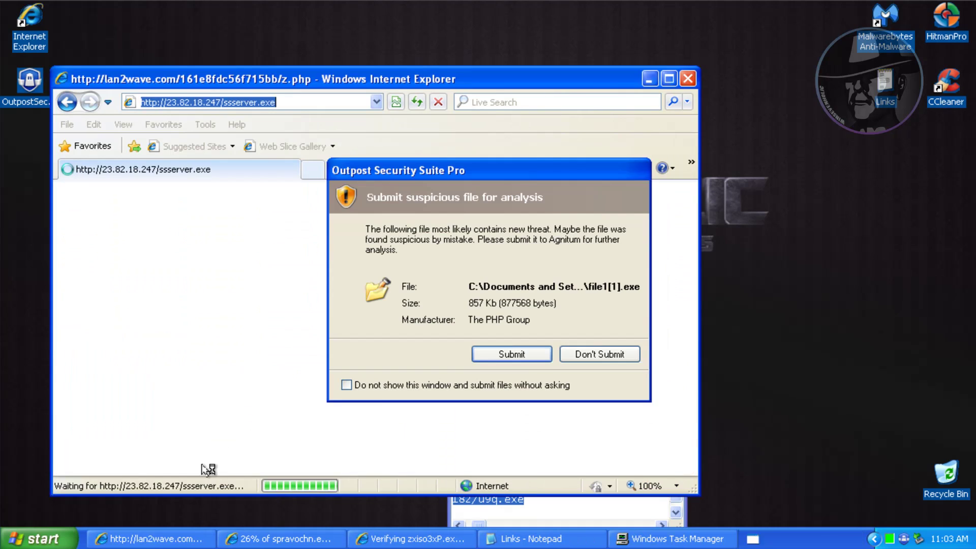
Step: Submit the suspicious file1[1].exe for analysis and load 50.63.222.182/u9q.exe in Internet Explorer
left_click(521, 357)
left_click(268, 78)
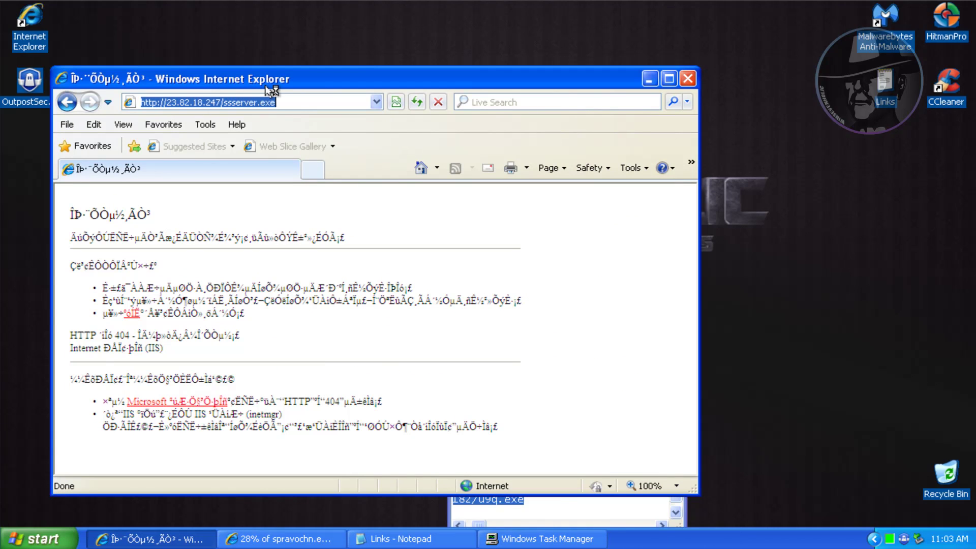
key("Return")
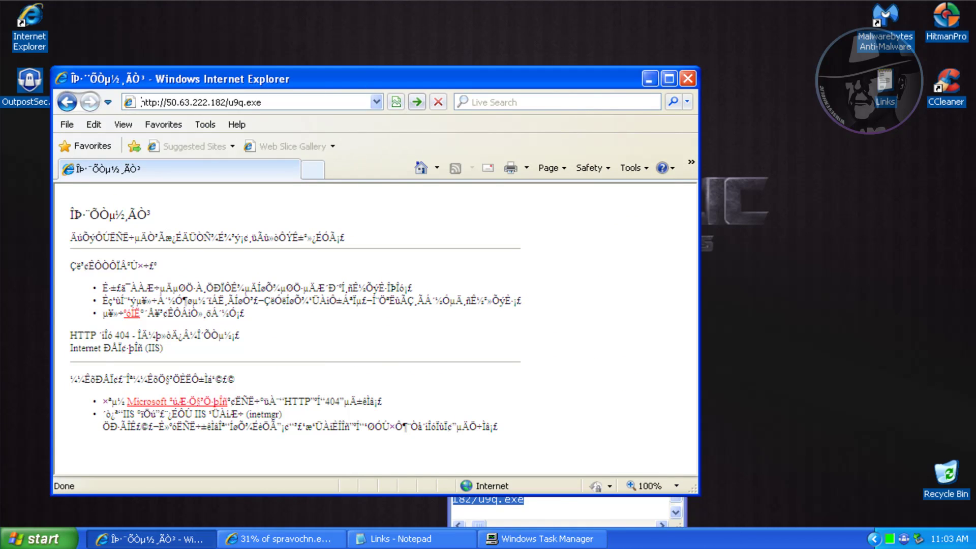
Step: Check file1[1].exe in Windows Task Manager and terminate it for attempting to modify the PendingFileRenameOperations registry value
left_click(539, 539)
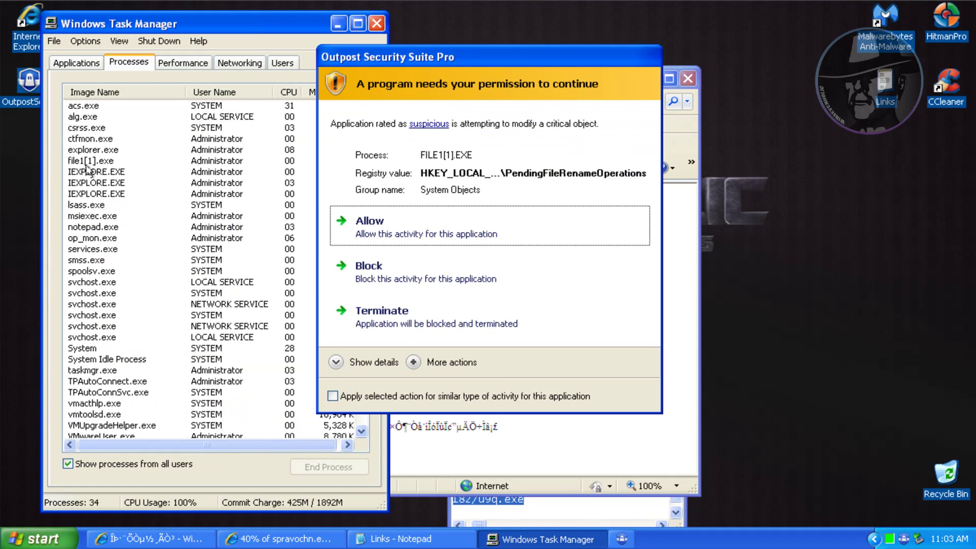
left_click(75, 163)
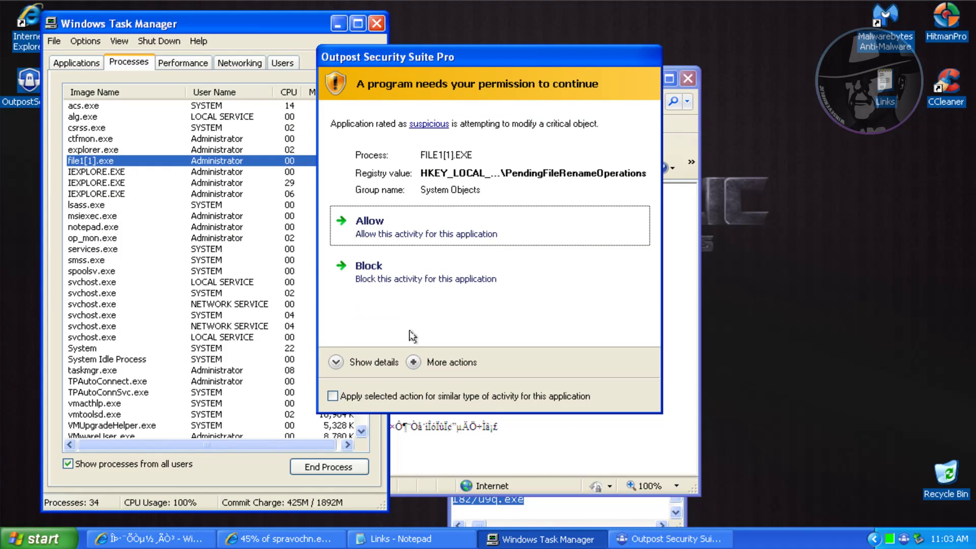
left_click(377, 313)
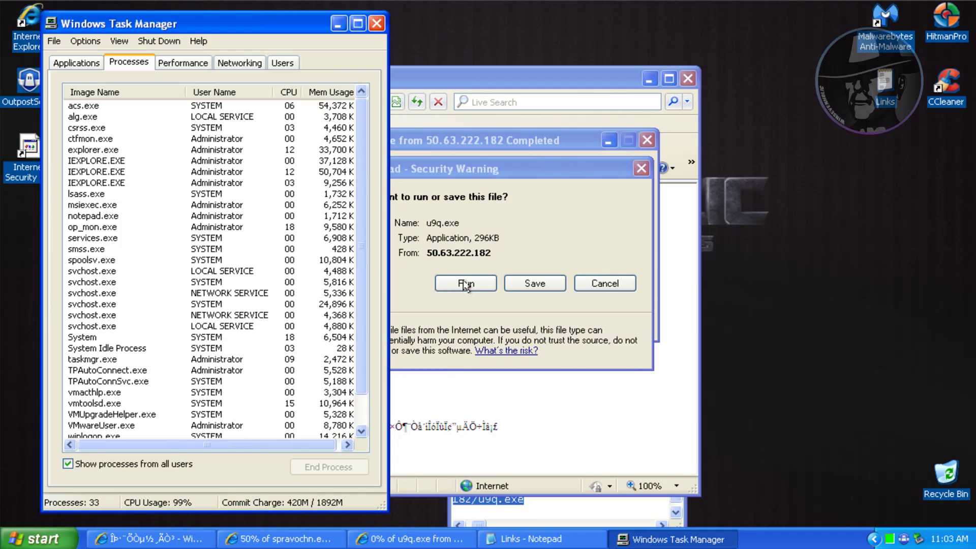
Step: Run the u9q.exe download past its security warnings and close the Internet Explorer browser window
left_click(338, 23)
left_click(466, 284)
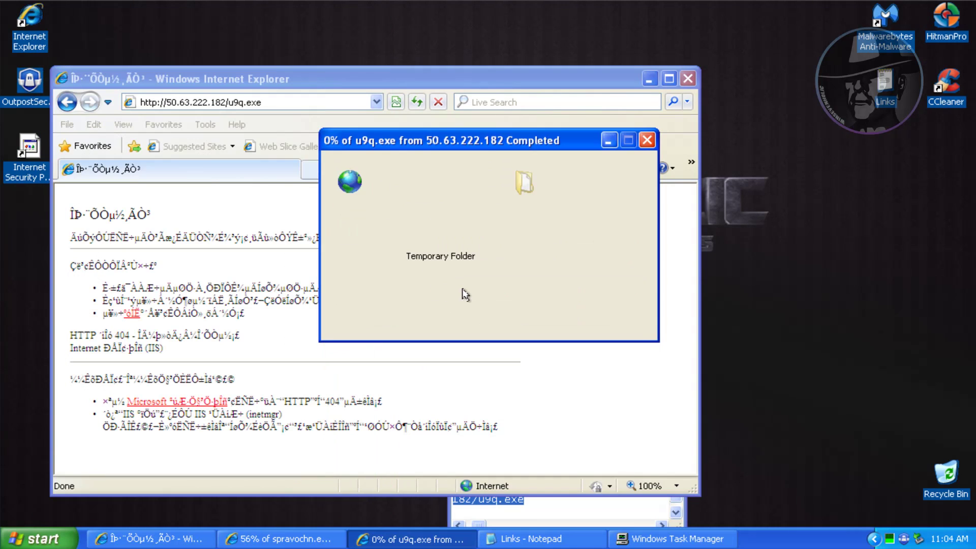
left_click(519, 231)
left_click(326, 85)
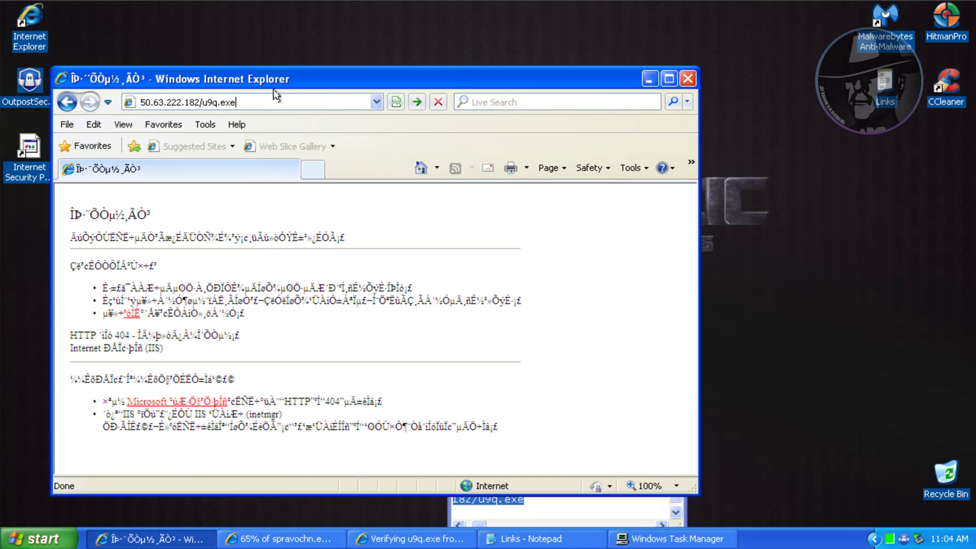
left_click(688, 78)
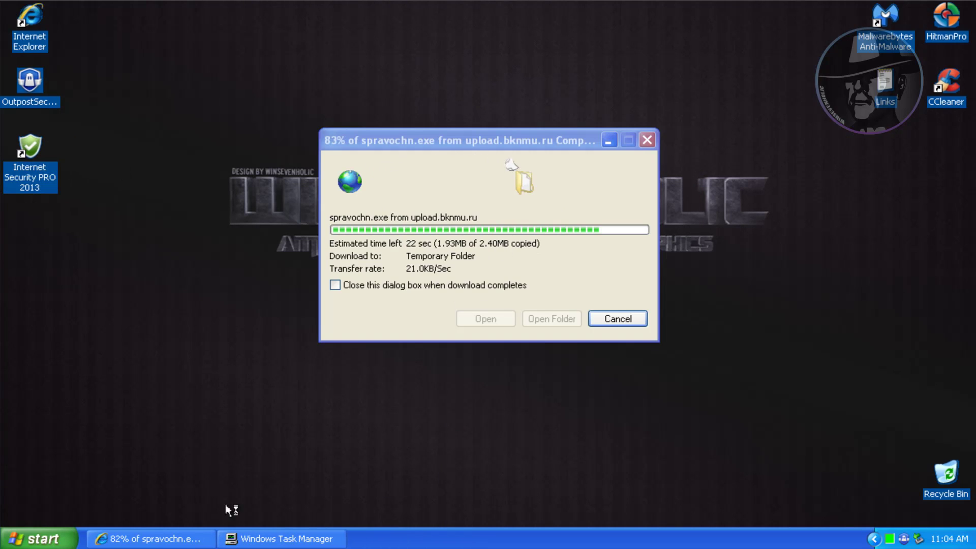
Step: Check u9q[1].exe in Windows Task Manager and terminate VEOQE.EXE for attempting to modify NTOSKRNL.EXE memory
left_click(254, 537)
left_click(91, 371)
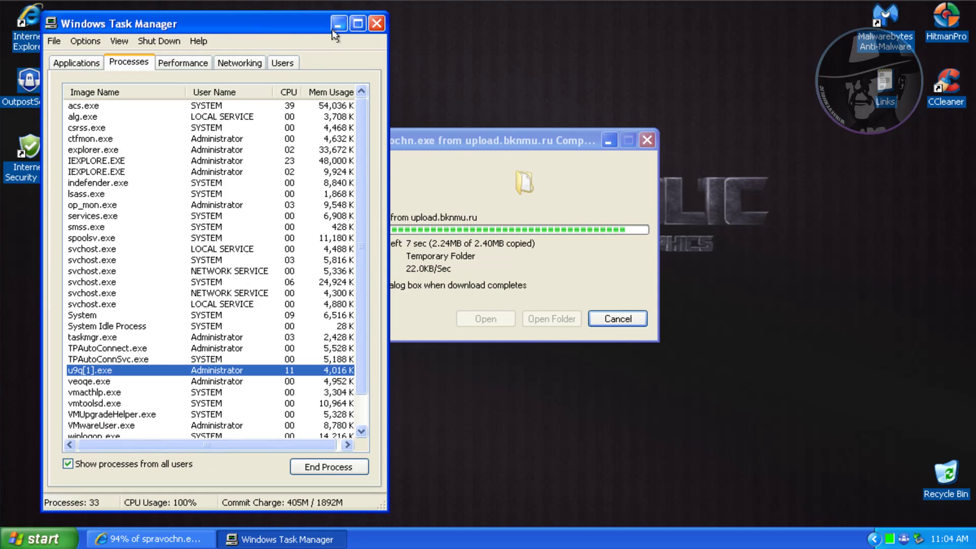
left_click(96, 118)
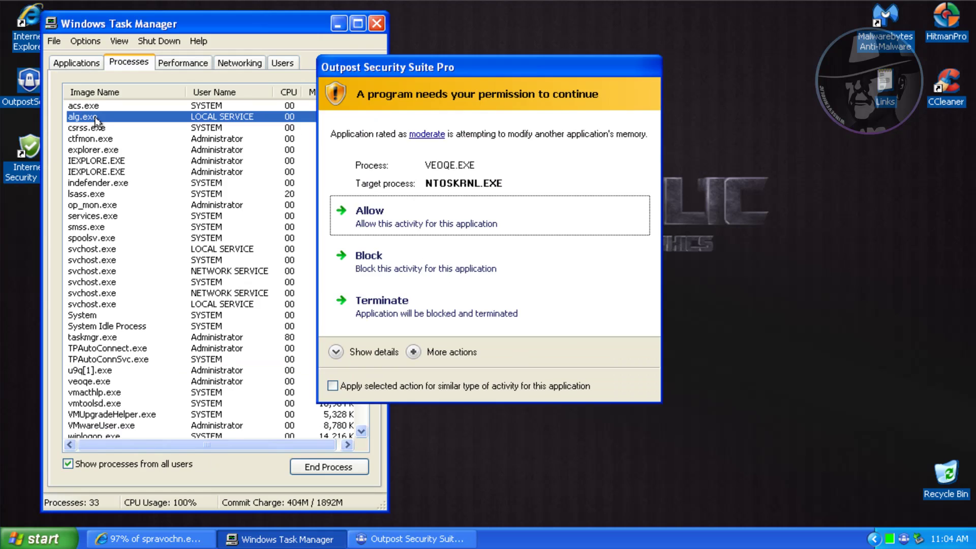
left_click(402, 311)
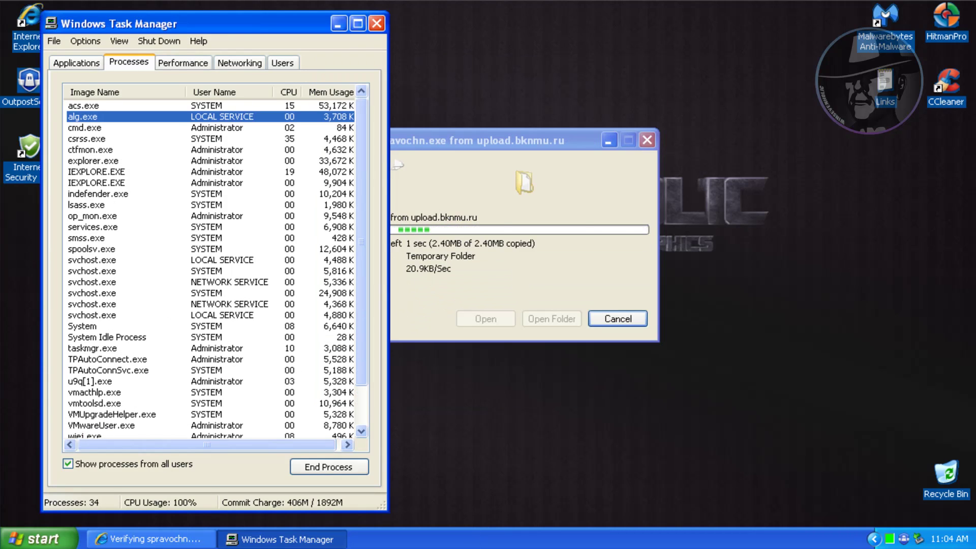
Step: Terminate INDEFENDER.EXE and WIEJ.EXE for attempting to modify PhysicalMemory and NTOSKRNL.EXE memory
left_click(535, 243)
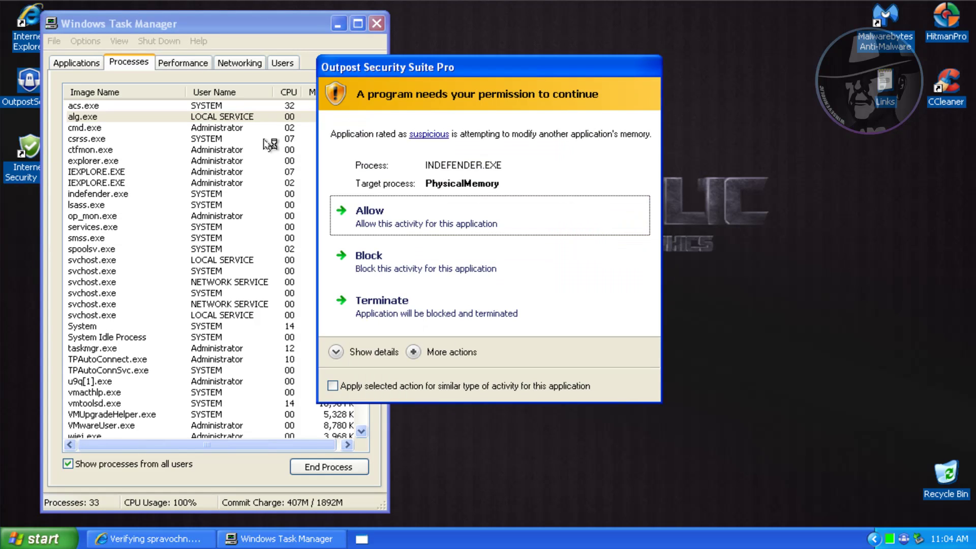
left_click(339, 230)
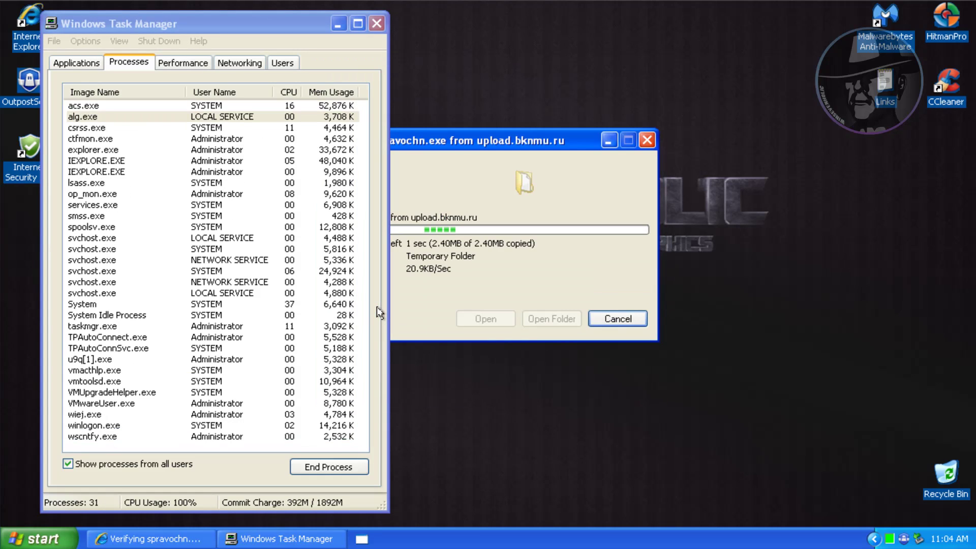
left_click(81, 360)
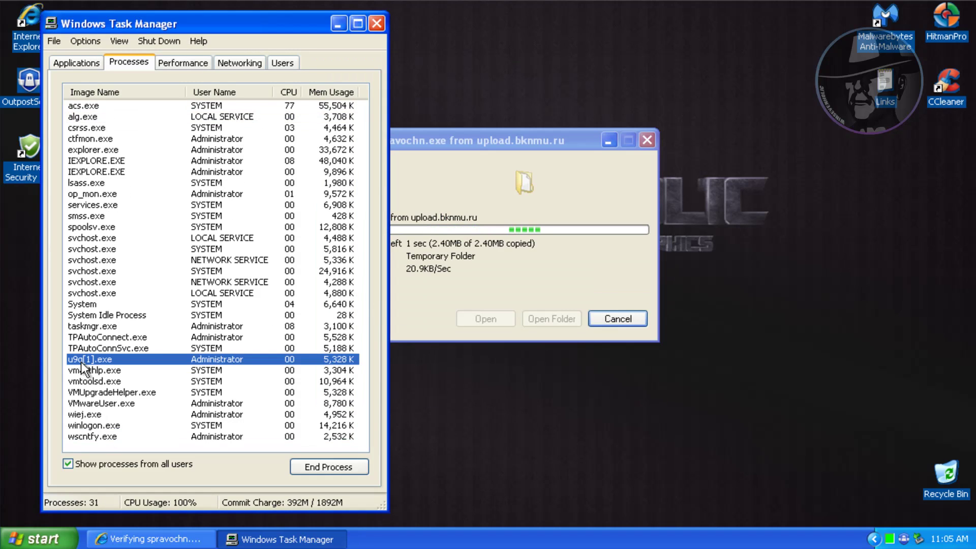
left_click(511, 355)
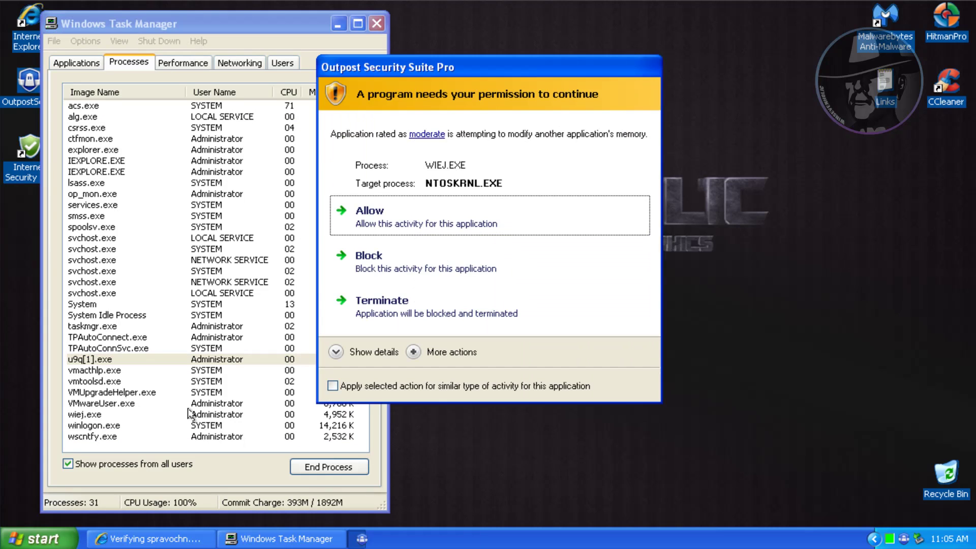
left_click(555, 310)
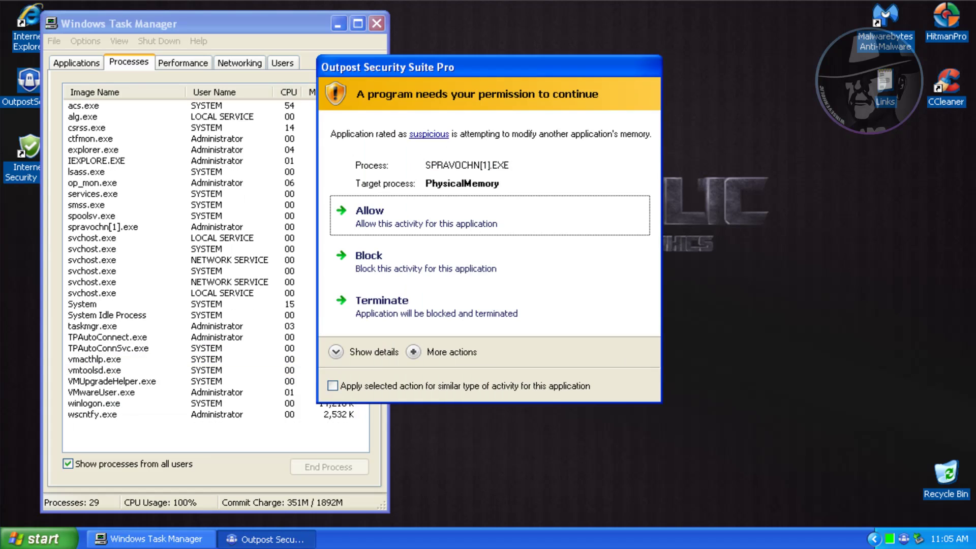
Step: Terminate SPRAVOCHN[1].EXE for attempting to modify PhysicalMemory and submit the suspicious u9q[1].exe for analysis
left_click(401, 242)
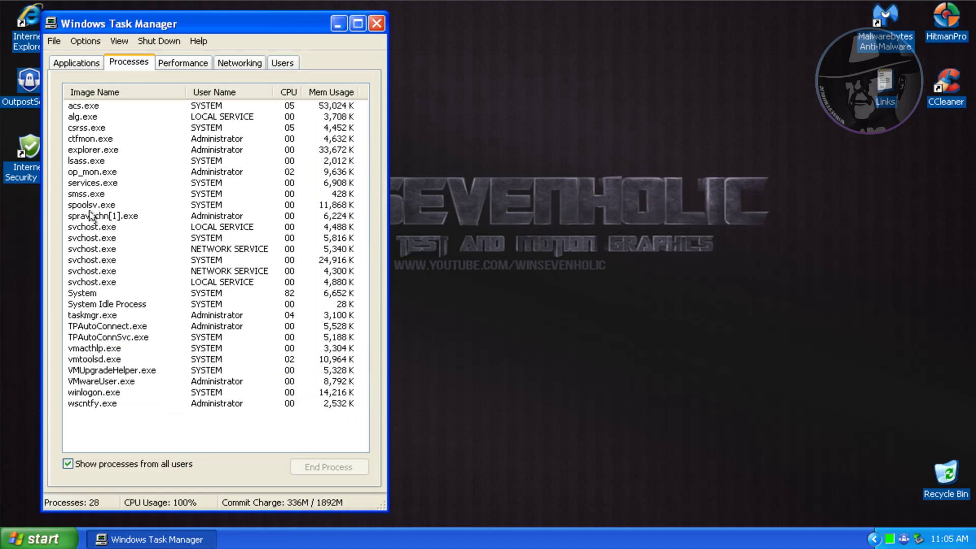
left_click(508, 354)
left_click(95, 118)
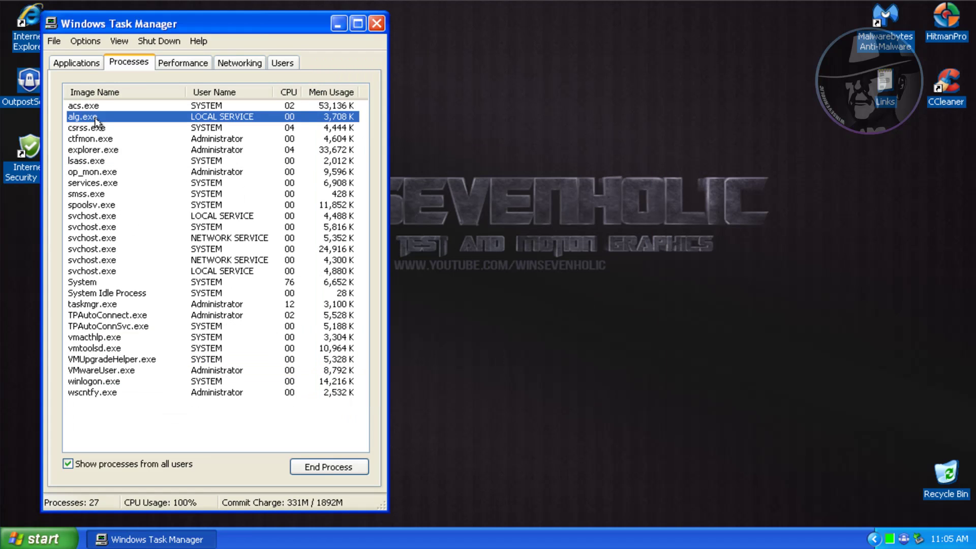
left_click(339, 24)
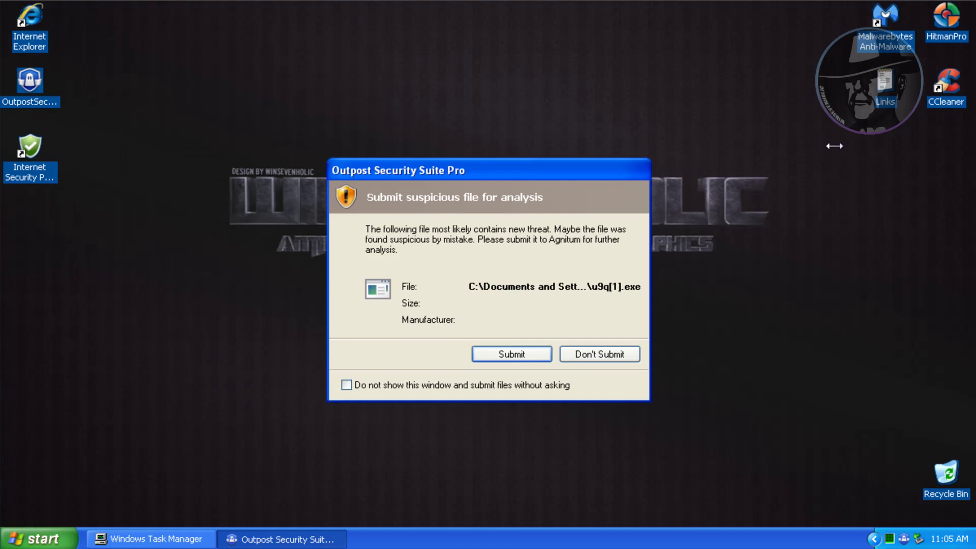
left_click(511, 355)
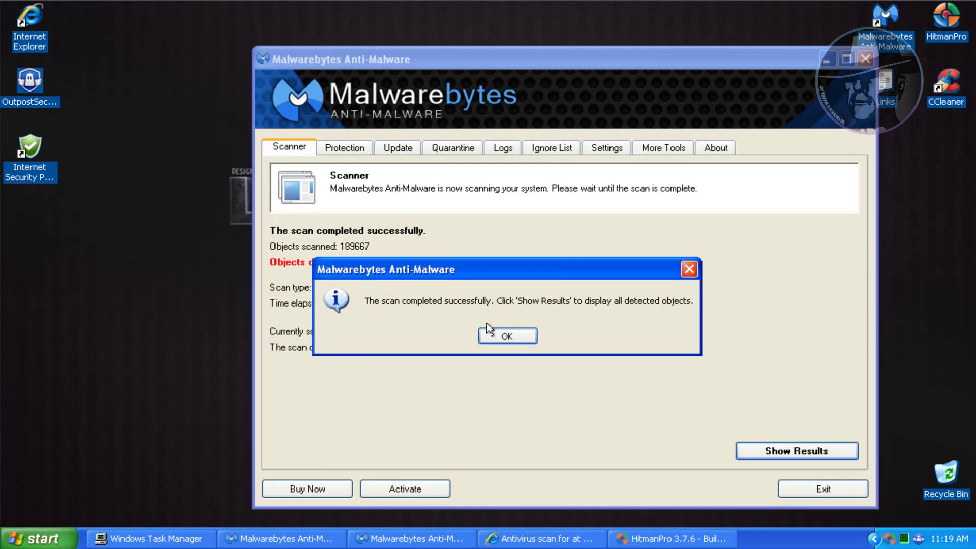
Step: Show the completed Malwarebytes scan results and widen the columns to read the detected items' full vendor names and file paths
left_click(489, 331)
left_click(795, 454)
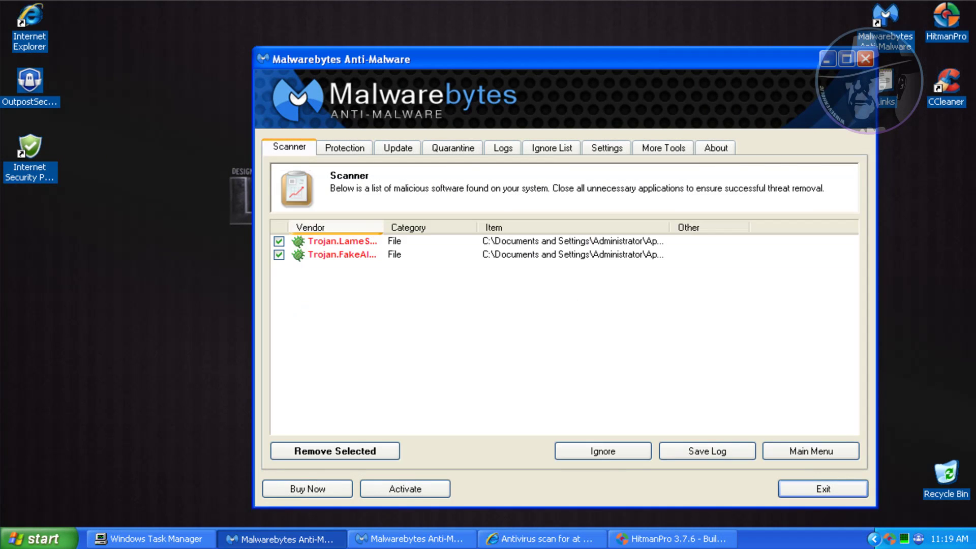
left_click_drag(384, 227, 428, 227)
left_click_drag(714, 227, 880, 226)
left_click(761, 244)
left_click(754, 254)
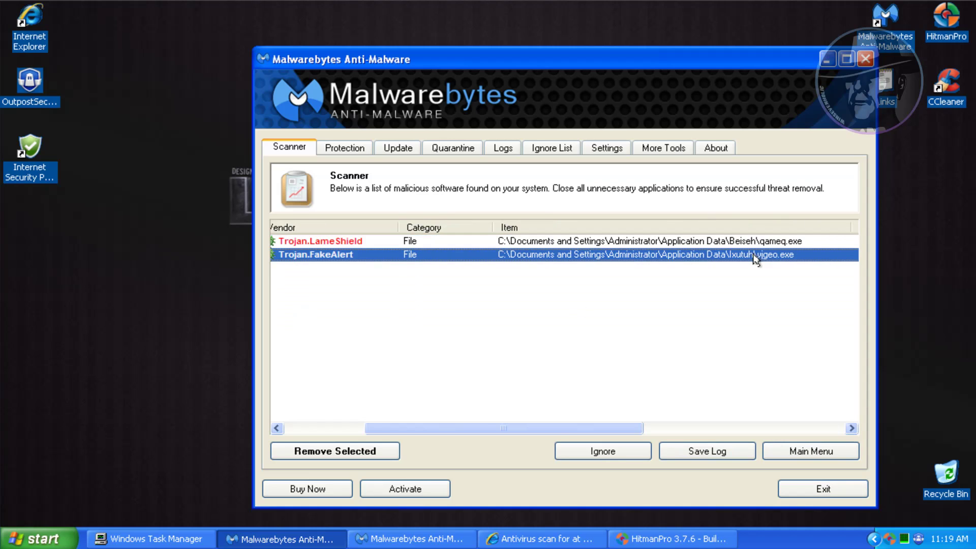
Step: Examine the yjgeo.exe and qameq.exe entries in the HitmanPro scan results and close HitmanPro
left_click(666, 538)
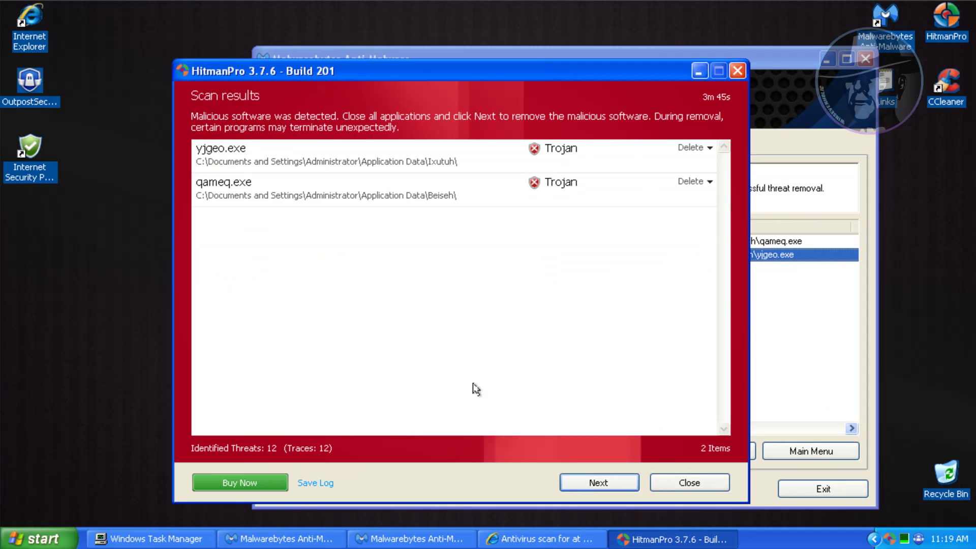
left_click(249, 194)
left_click(277, 156)
left_click(737, 71)
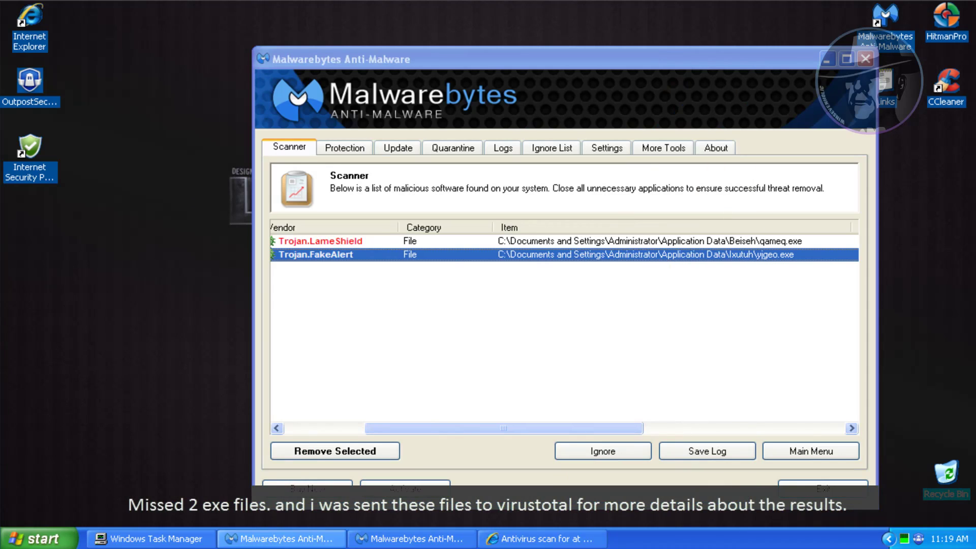
Step: Review the antivirus results for yjgeo.exe on VirusTotal in Internet Explorer and close that report
left_click(541, 538)
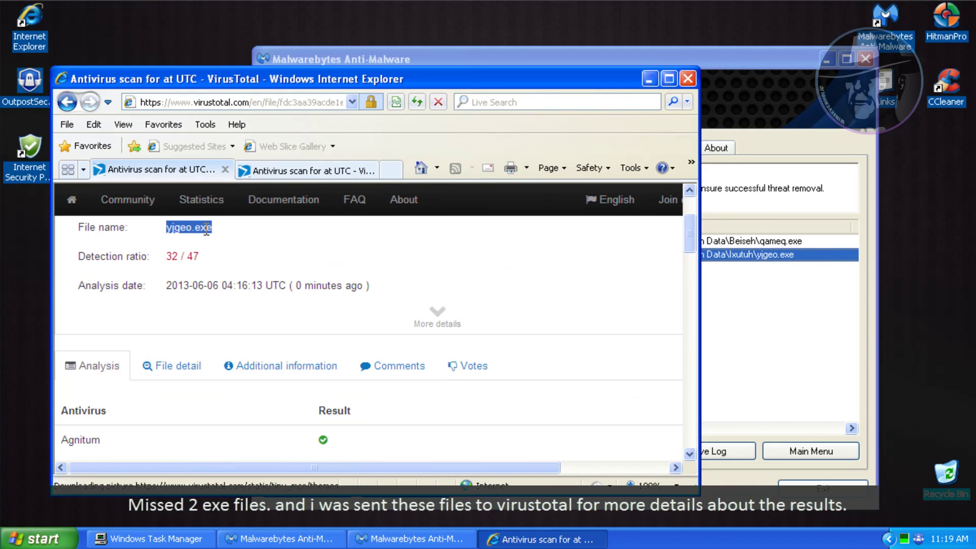
scroll(587, 251, "down", 5)
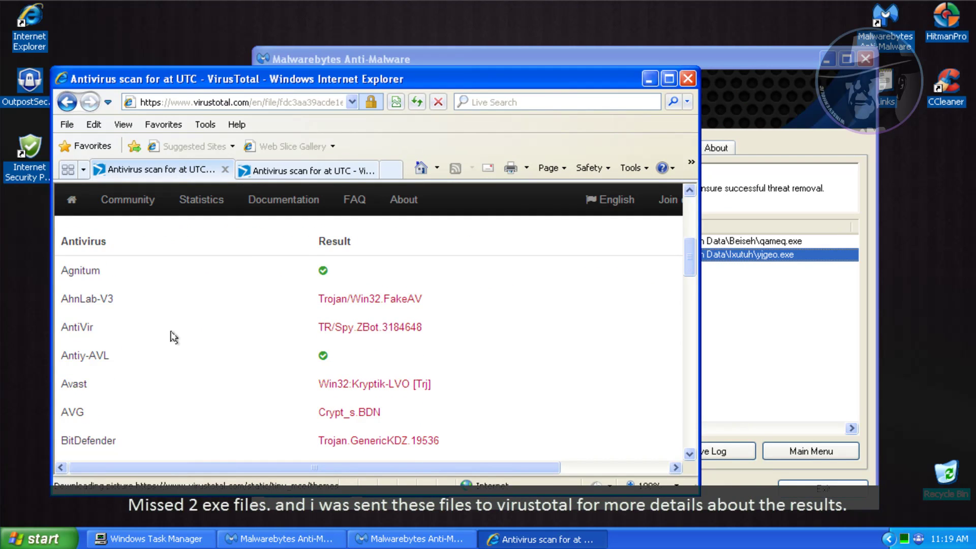
left_click_drag(690, 259, 707, 357)
left_click(226, 169)
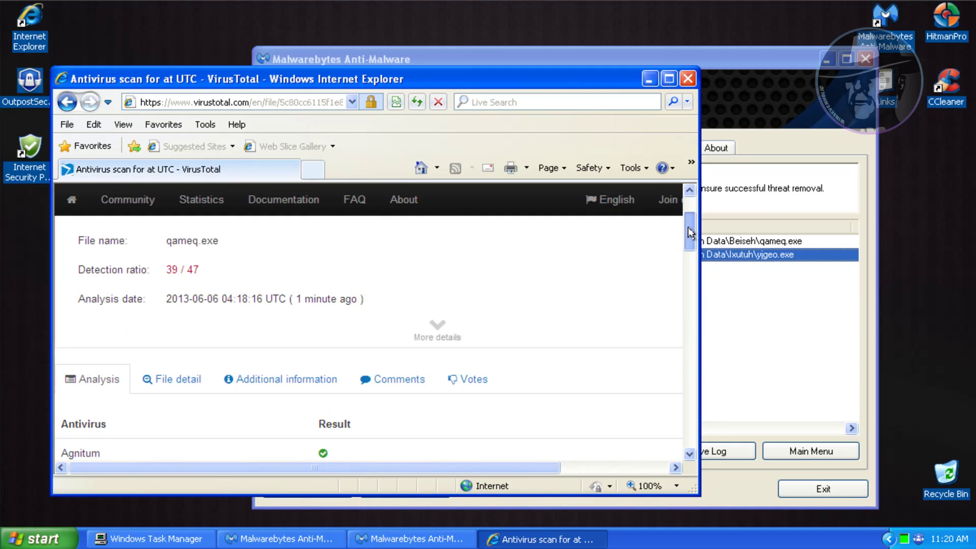
Step: Review the VirusTotal antivirus results for qameq.exe and clear the browser and Malwarebytes windows off the desktop
left_click_drag(692, 232, 699, 379)
left_click(686, 79)
left_click(827, 59)
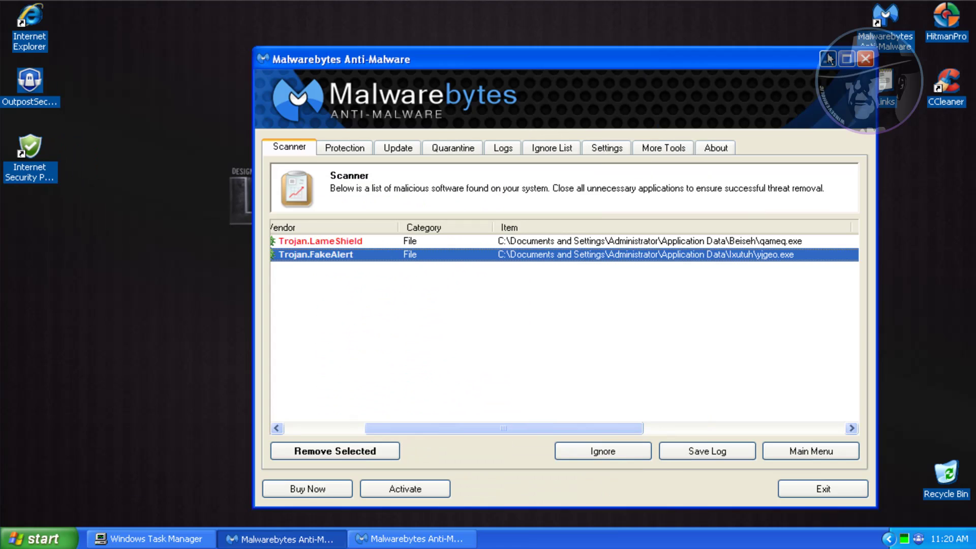
left_click(471, 318)
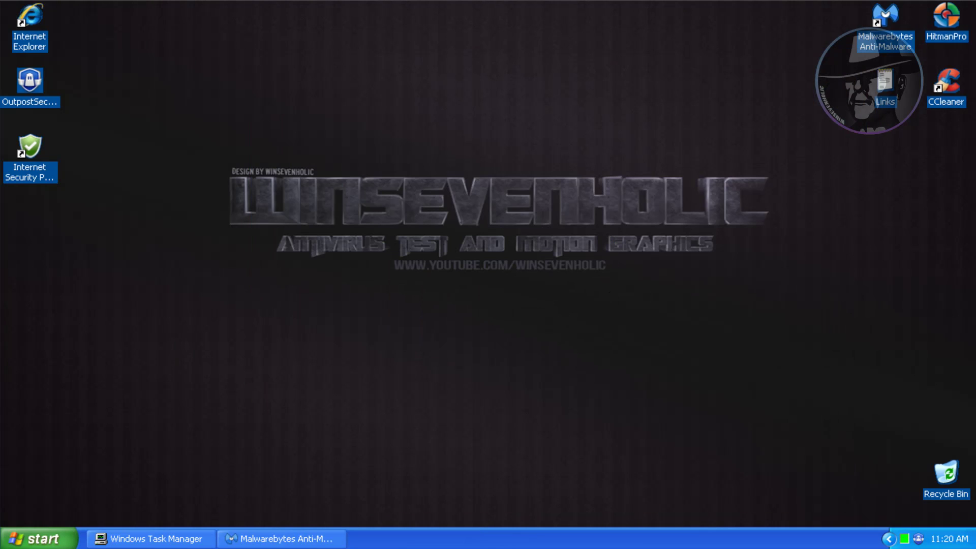